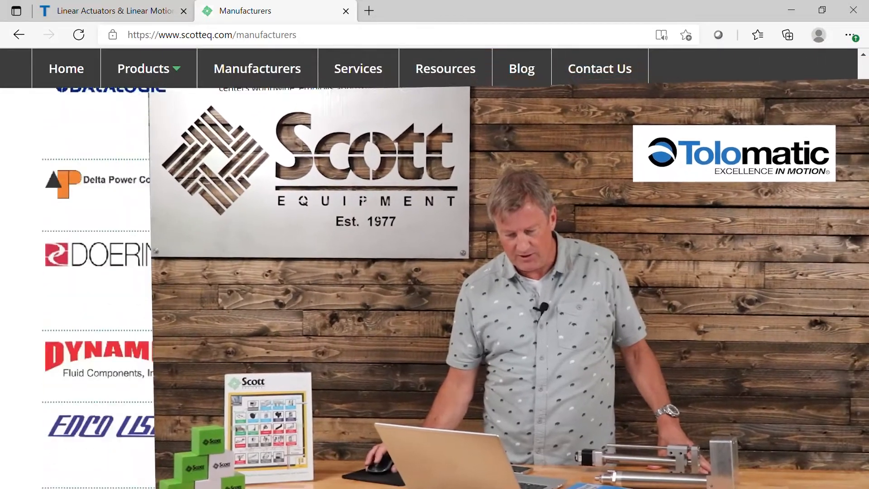
Open the Tolomatic website from the Scott Equipment manufacturers list and go to its Electric Actuator Sizing tool.
{"action": "scroll", "coordinate": [277, 224], "scroll_direction": "down", "scroll_amount": 20}
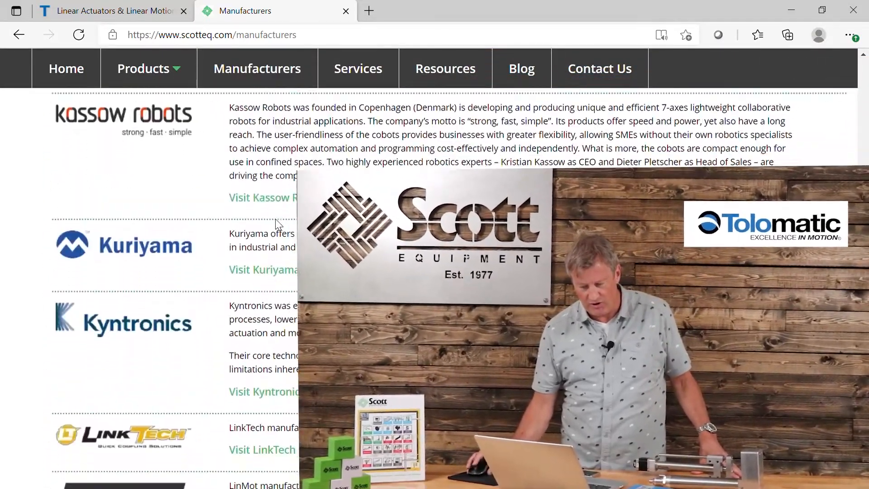
{"action": "scroll", "coordinate": [277, 224], "scroll_direction": "down", "scroll_amount": 20}
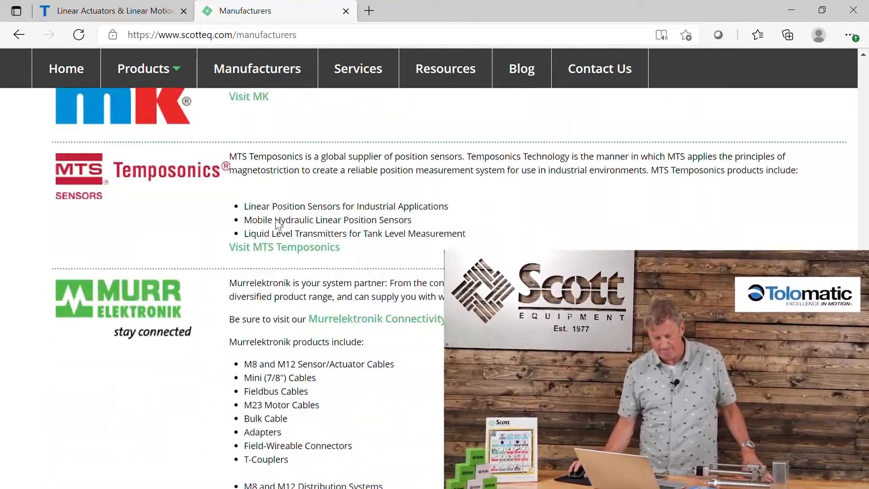
{"action": "scroll", "coordinate": [277, 224], "scroll_direction": "down", "scroll_amount": 12}
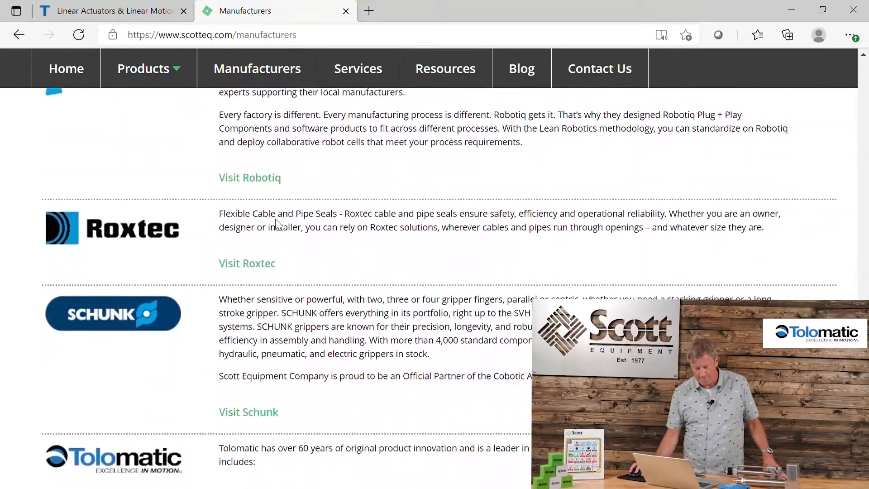
{"action": "scroll", "coordinate": [120, 190], "scroll_direction": "up", "scroll_amount": 3}
{"action": "left_click", "coordinate": [119, 190]}
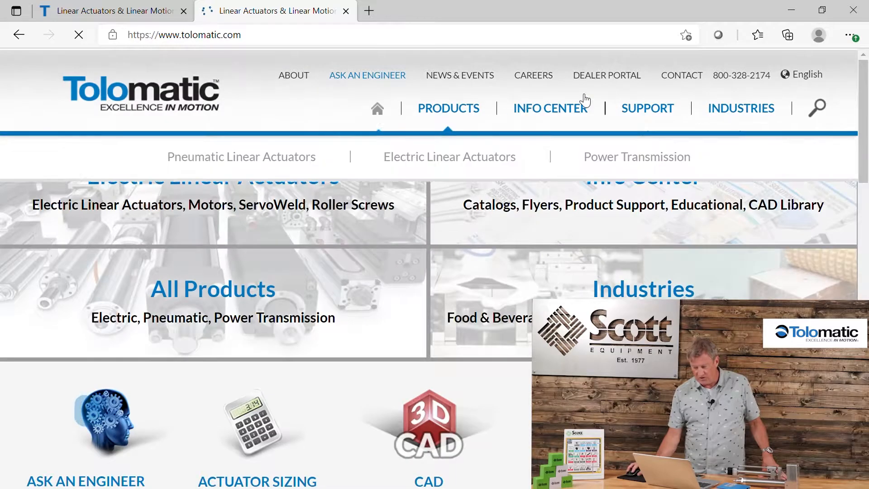
{"action": "mouse_move", "coordinate": [617, 125]}
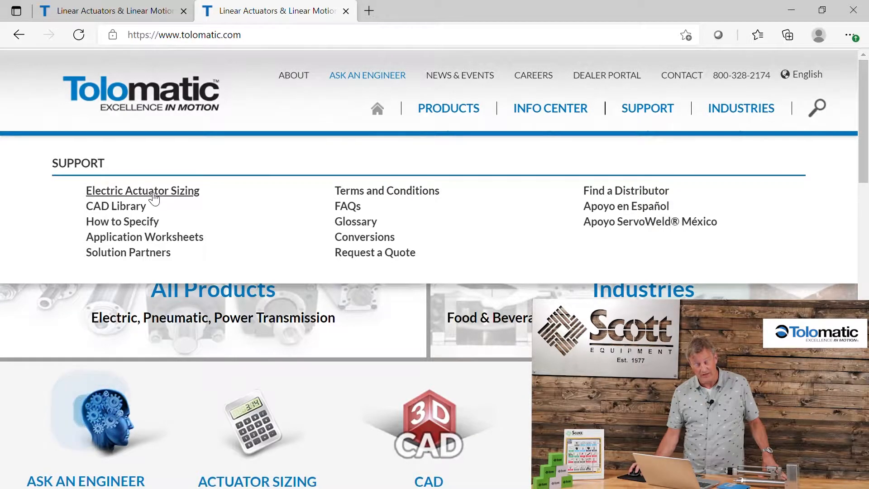
{"action": "left_click", "coordinate": [154, 198]}
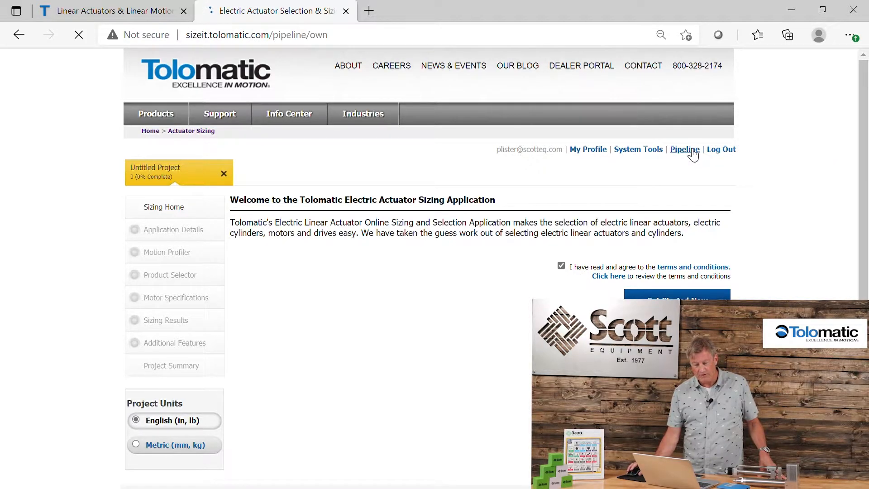
Review the saved projects in the project pipeline and return to the sizing application's welcome page.
{"action": "scroll", "coordinate": [366, 370], "scroll_direction": "down", "scroll_amount": 4}
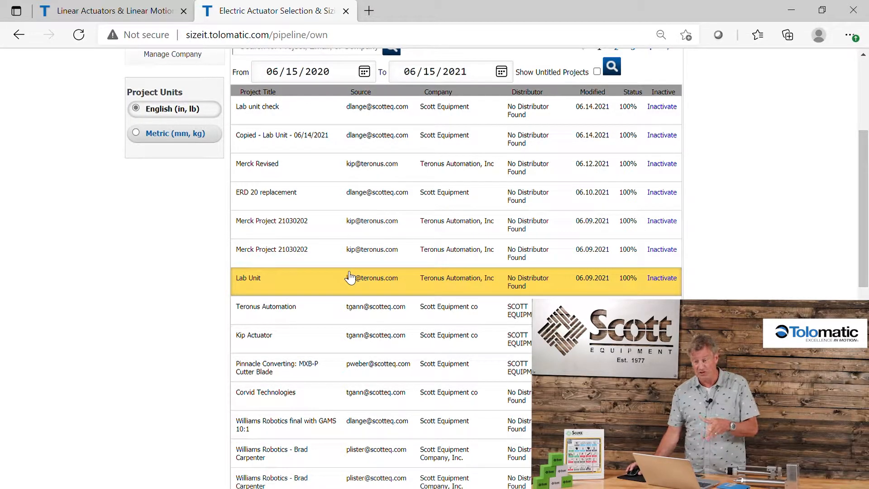
{"action": "scroll", "coordinate": [350, 277], "scroll_direction": "up", "scroll_amount": 5}
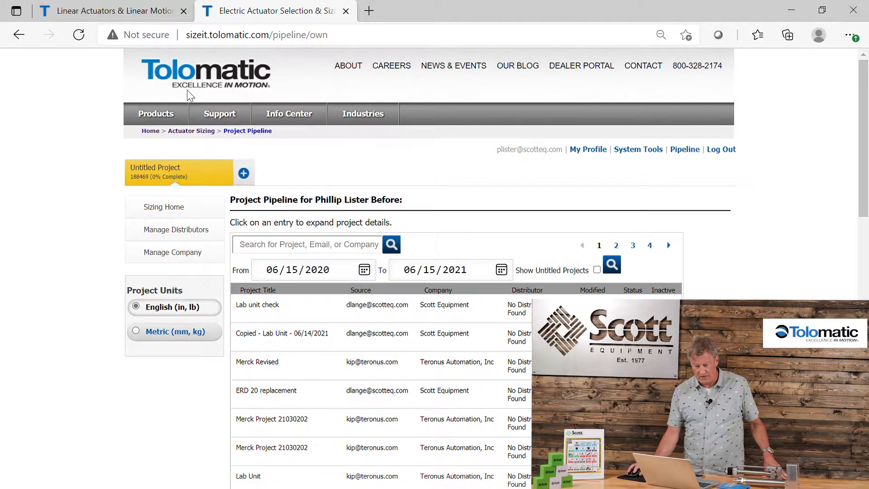
{"action": "left_click", "coordinate": [14, 39]}
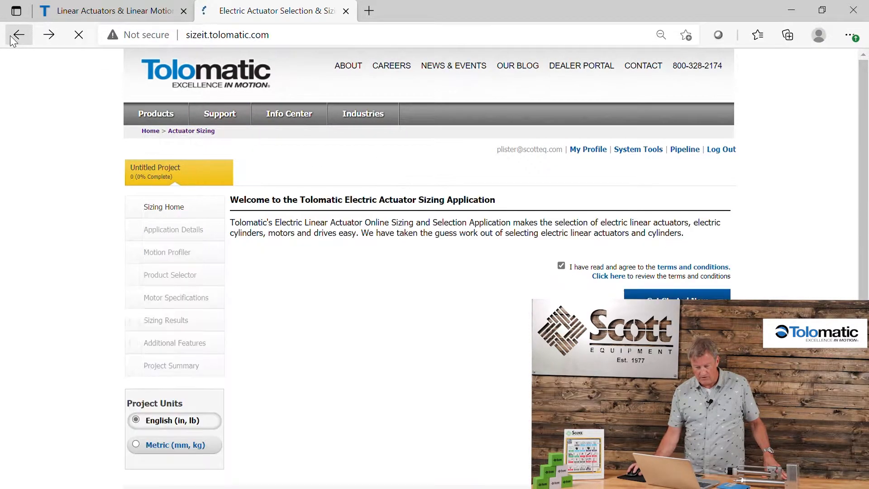
Open the untitled project's application details and specify a Rod and Guided Rod actuator, 10 in stroke length and Both results for motor mount.
{"action": "left_click", "coordinate": [176, 175]}
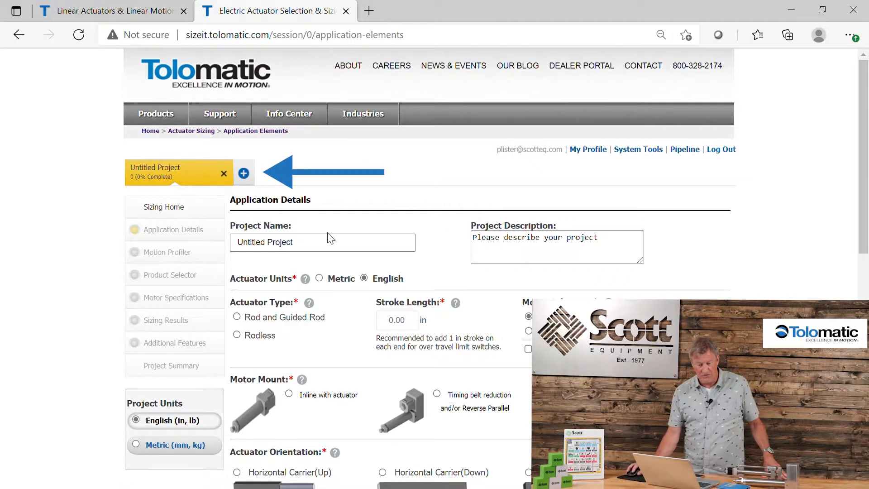
{"action": "scroll", "coordinate": [321, 212], "scroll_direction": "down", "scroll_amount": 1}
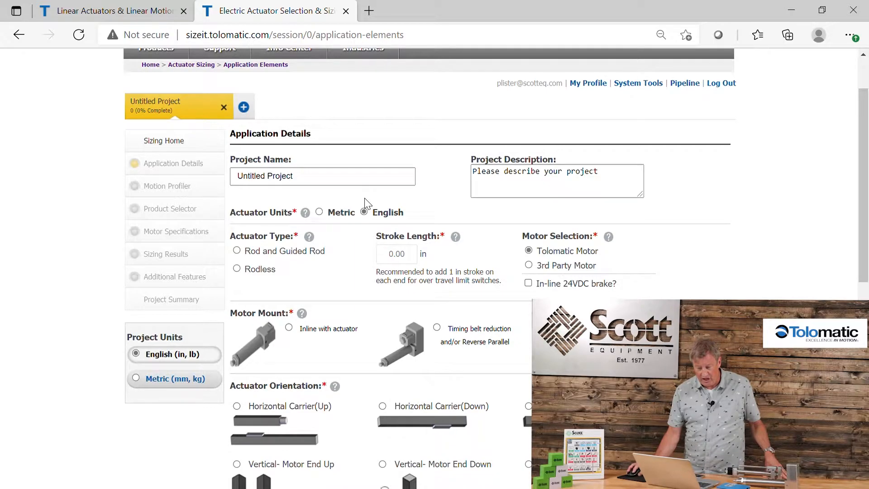
{"action": "left_click", "coordinate": [236, 251]}
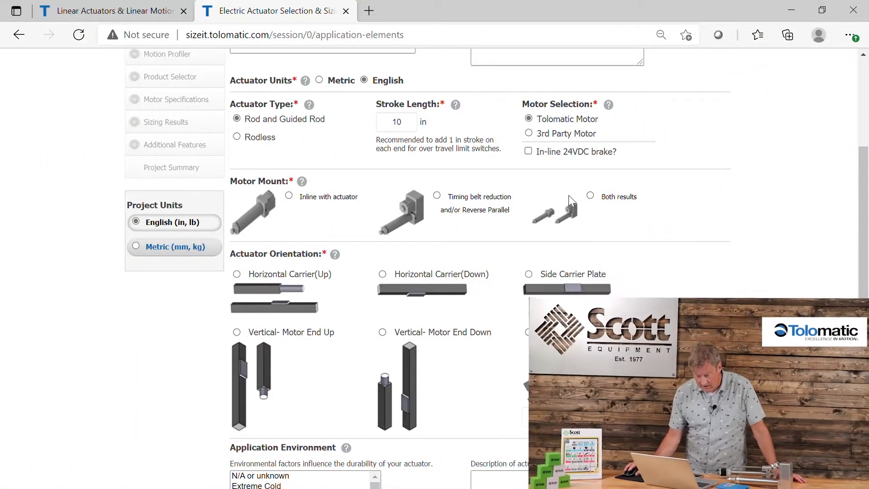
{"action": "left_click", "coordinate": [590, 195]}
Set the actuator orientation to Horizontal Carrier(Up) and the environment to N/A or unknown, and continue to the Motion Profiler.
{"action": "scroll", "coordinate": [251, 213], "scroll_direction": "down", "scroll_amount": 2}
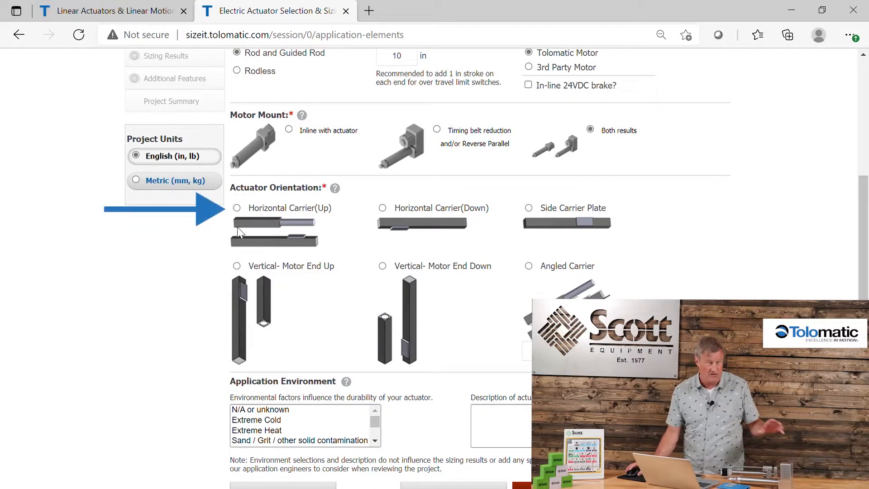
{"action": "left_click", "coordinate": [239, 207]}
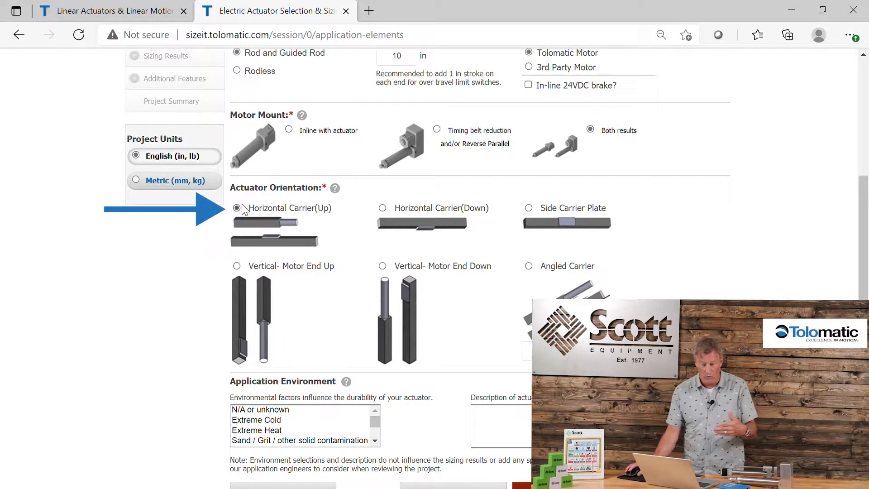
{"action": "scroll", "coordinate": [246, 208], "scroll_direction": "down", "scroll_amount": 1}
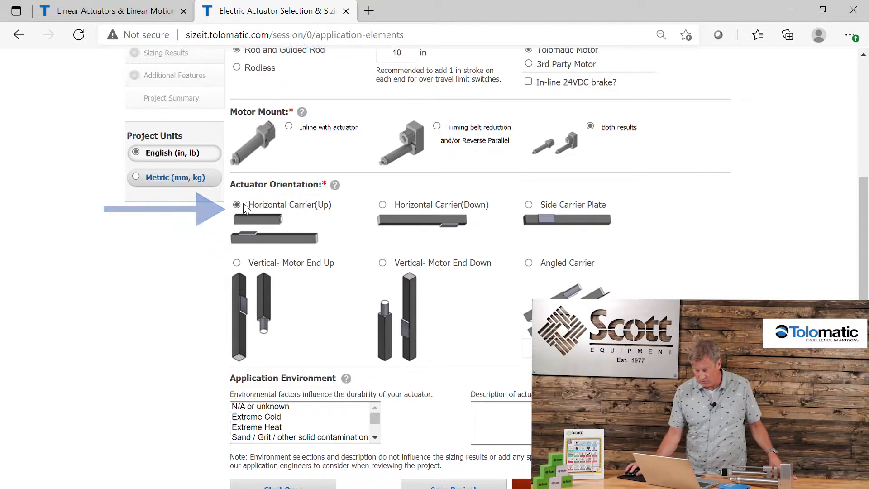
{"action": "scroll", "coordinate": [245, 208], "scroll_direction": "down", "scroll_amount": 4}
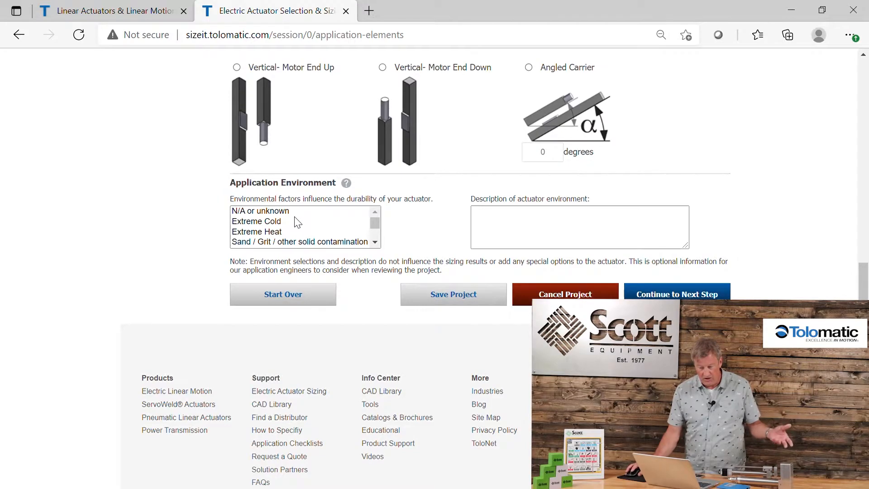
{"action": "left_click", "coordinate": [276, 212]}
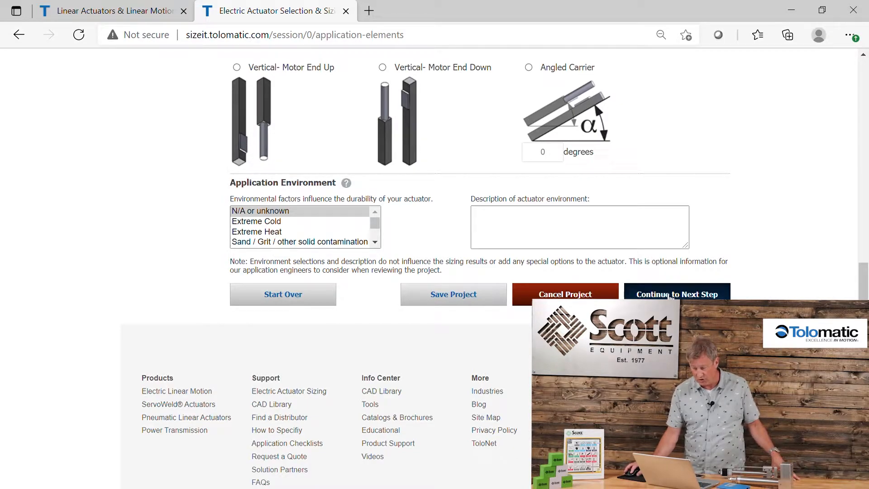
{"action": "left_click", "coordinate": [668, 295]}
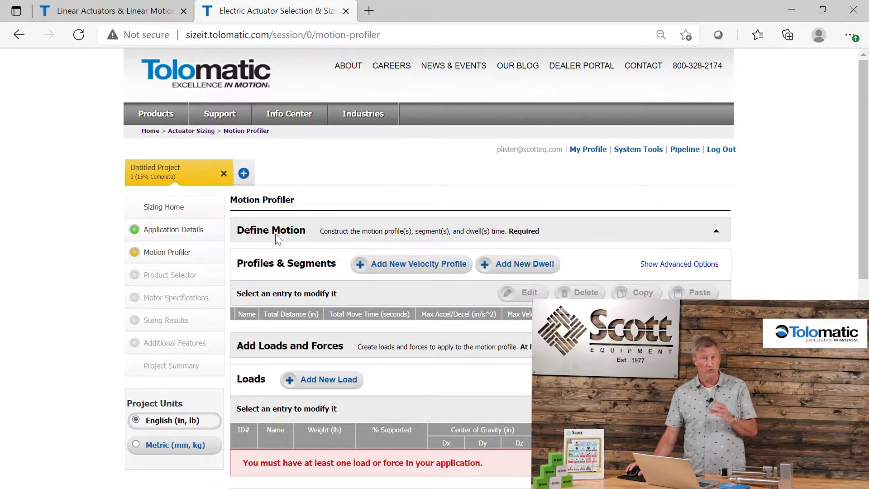
Add a trapezoidal forward velocity profile with a move distance of 8 in and a duration of 0.5 seconds.
{"action": "scroll", "coordinate": [276, 234], "scroll_direction": "down", "scroll_amount": 1}
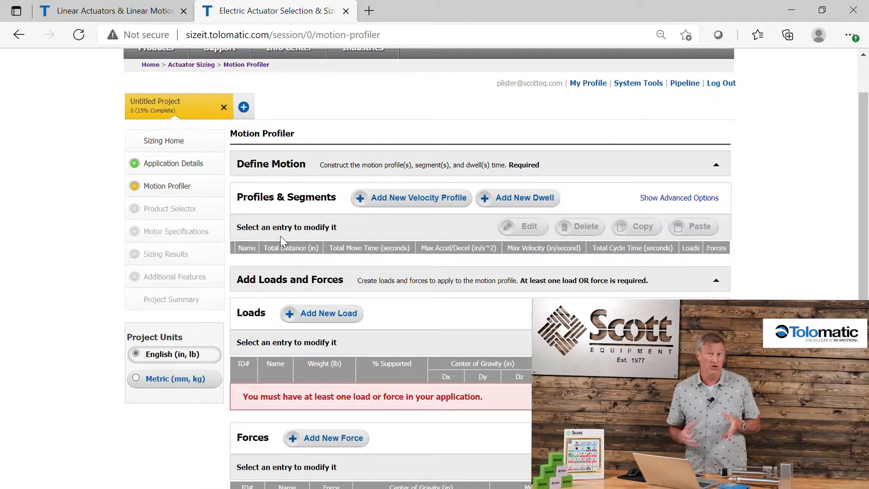
{"action": "scroll", "coordinate": [281, 237], "scroll_direction": "down", "scroll_amount": 1}
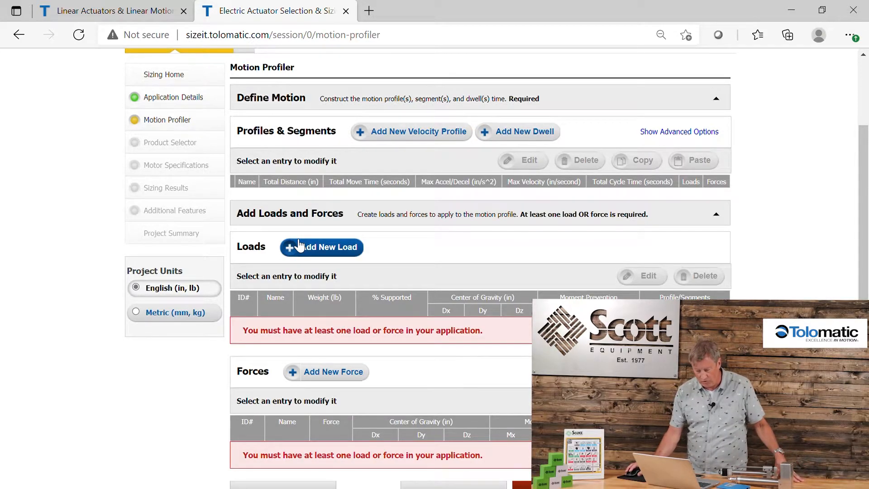
{"action": "scroll", "coordinate": [300, 245], "scroll_direction": "down", "scroll_amount": 1}
{"action": "scroll", "coordinate": [300, 223], "scroll_direction": "up", "scroll_amount": 2}
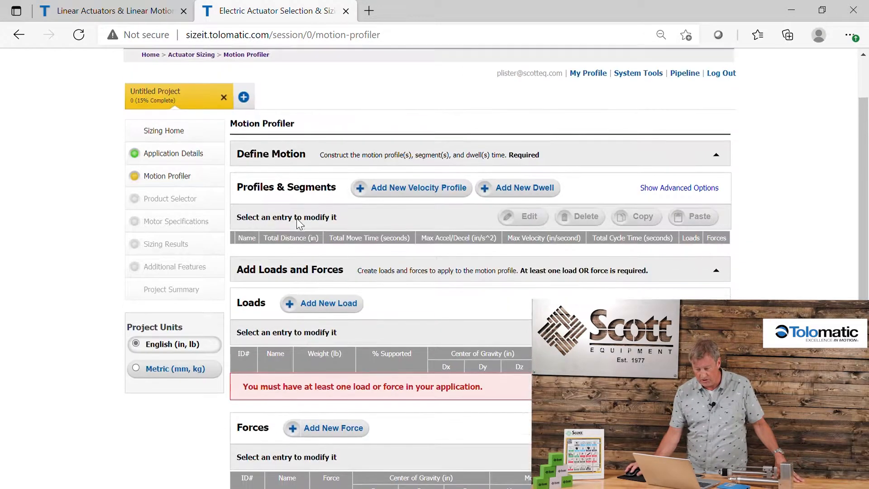
{"action": "left_click", "coordinate": [402, 207]}
{"action": "scroll", "coordinate": [348, 245], "scroll_direction": "down", "scroll_amount": 1}
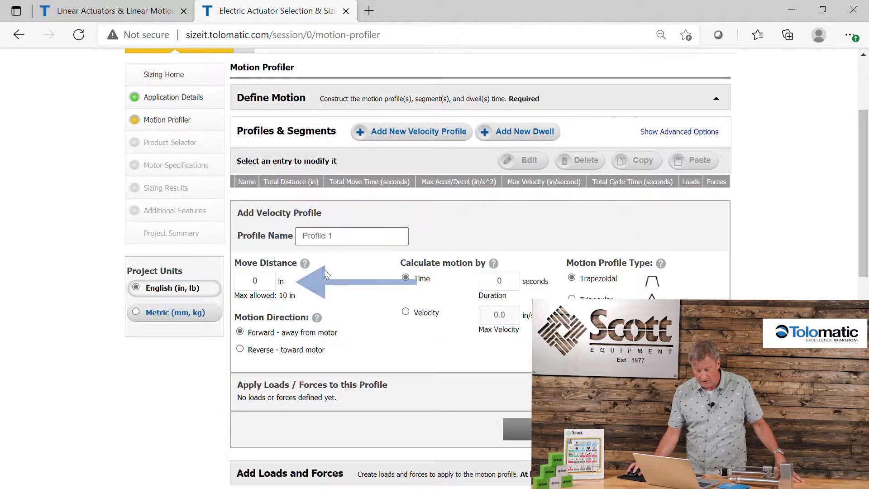
{"action": "left_click", "coordinate": [264, 281]}
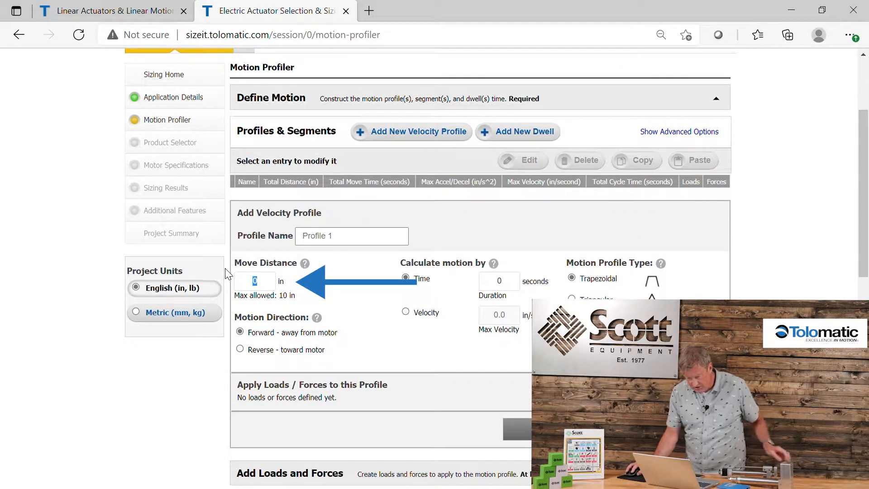
{"action": "type", "text": "8"}
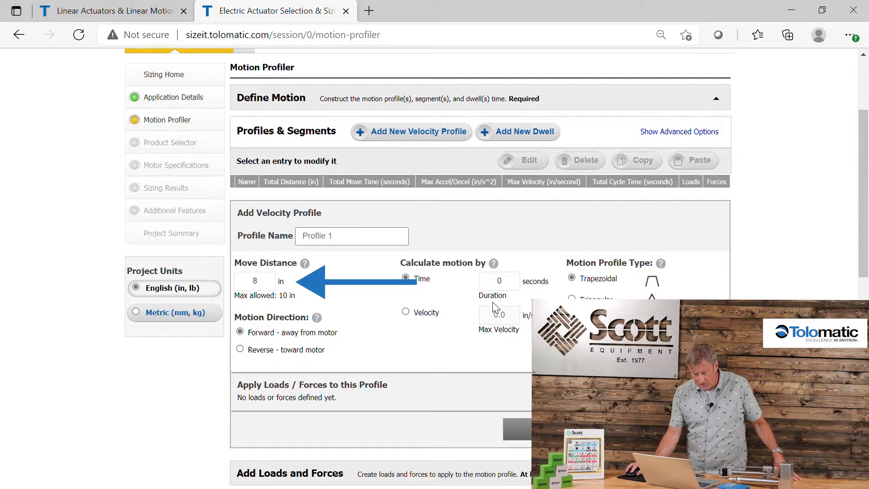
{"action": "left_click", "coordinate": [509, 287]}
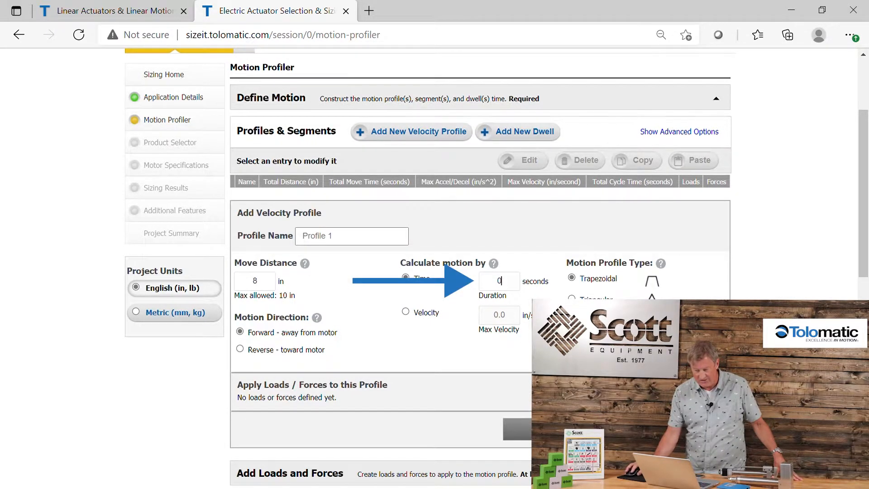
{"action": "type", "text": "0.5"}
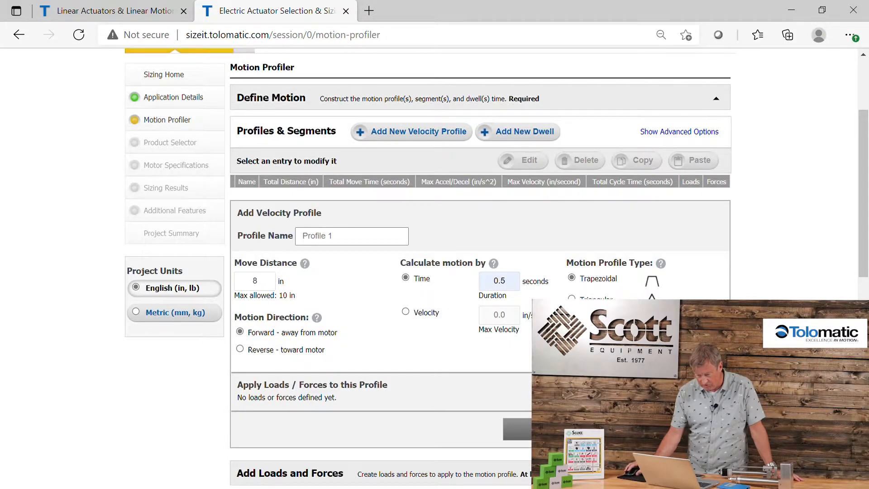
{"action": "left_click", "coordinate": [559, 428]}
Start a new load for the motion profile and set its weight to 5 lb.
{"action": "scroll", "coordinate": [208, 223], "scroll_direction": "down", "scroll_amount": 3}
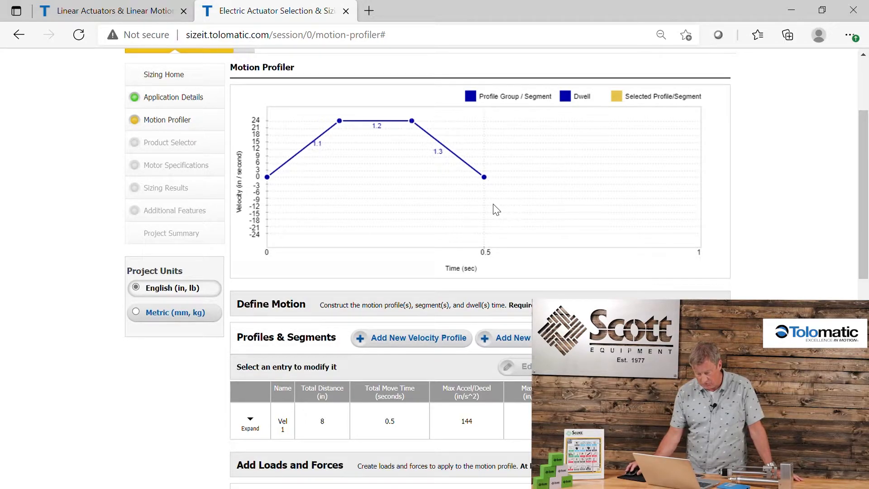
{"action": "scroll", "coordinate": [480, 202], "scroll_direction": "down", "scroll_amount": 2}
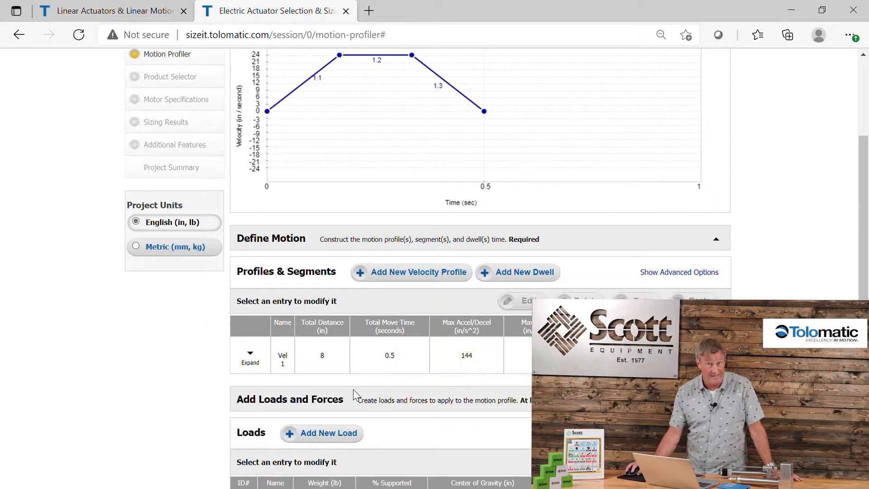
{"action": "scroll", "coordinate": [354, 395], "scroll_direction": "down", "scroll_amount": 2}
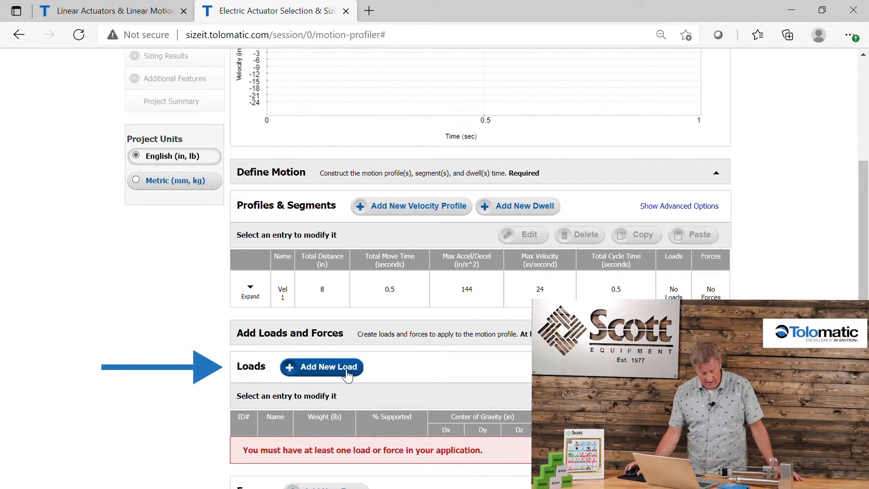
{"action": "left_click", "coordinate": [347, 375]}
{"action": "scroll", "coordinate": [351, 372], "scroll_direction": "down", "scroll_amount": 4}
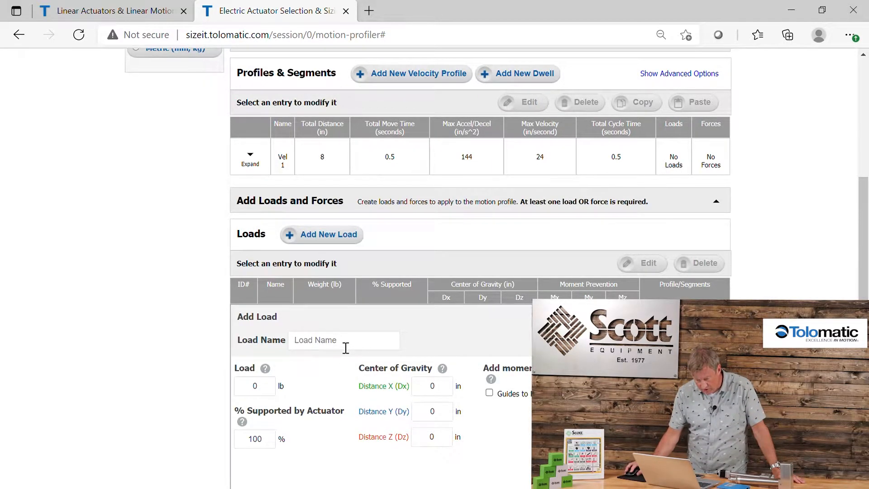
{"action": "scroll", "coordinate": [345, 348], "scroll_direction": "up", "scroll_amount": 3}
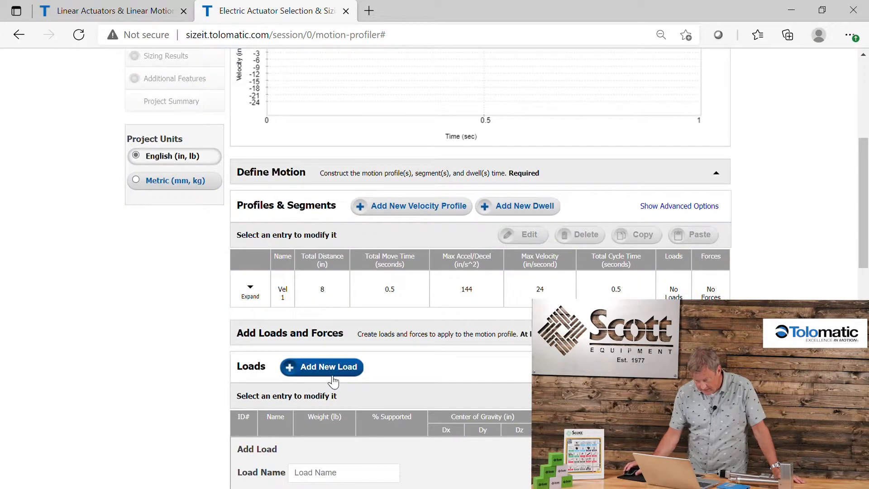
{"action": "left_click", "coordinate": [354, 365]}
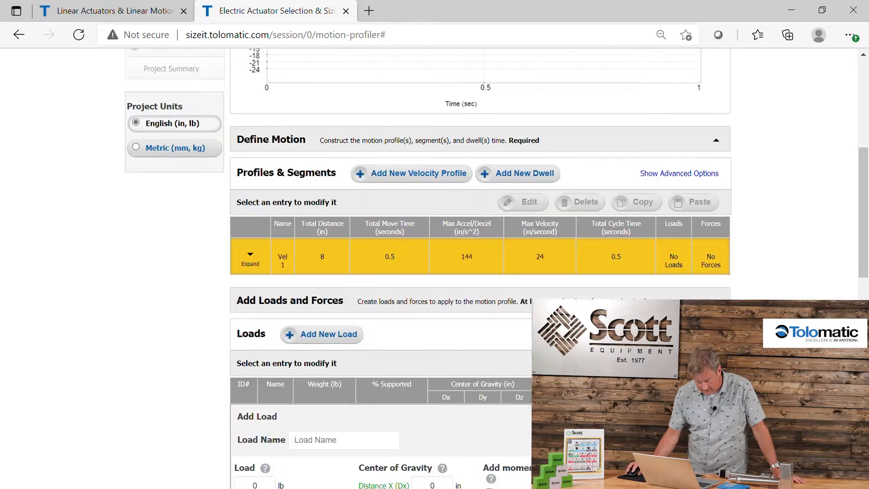
{"action": "scroll", "coordinate": [369, 384], "scroll_direction": "down", "scroll_amount": 2}
{"action": "left_click", "coordinate": [259, 393]}
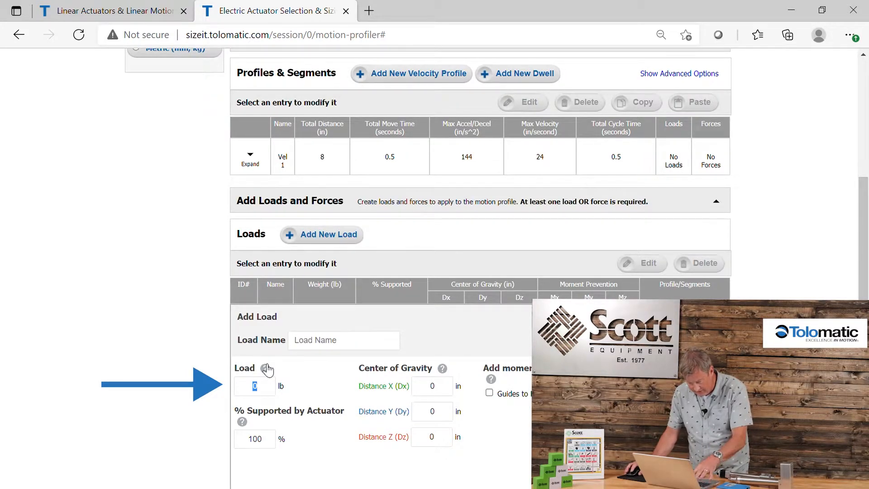
{"action": "type", "text": "5"}
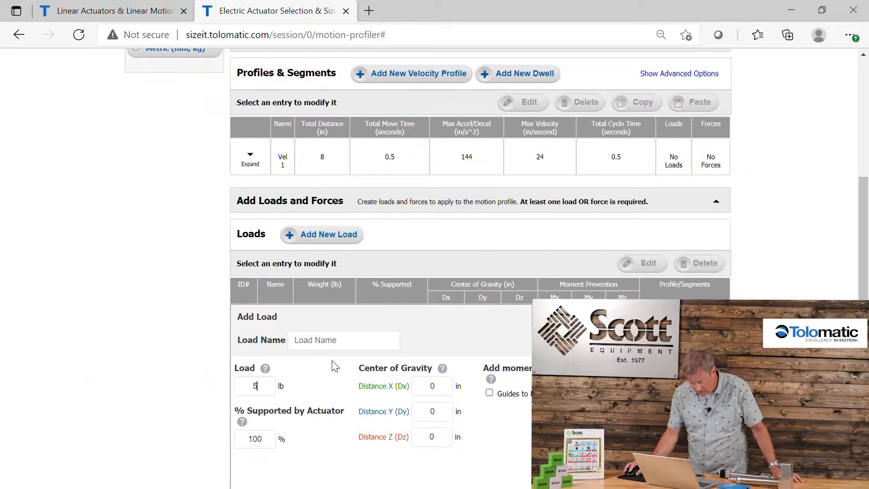
Set the load's center of gravity Distance X (Dx) to 2 in and add the load.
{"action": "scroll", "coordinate": [342, 362], "scroll_direction": "down", "scroll_amount": 3}
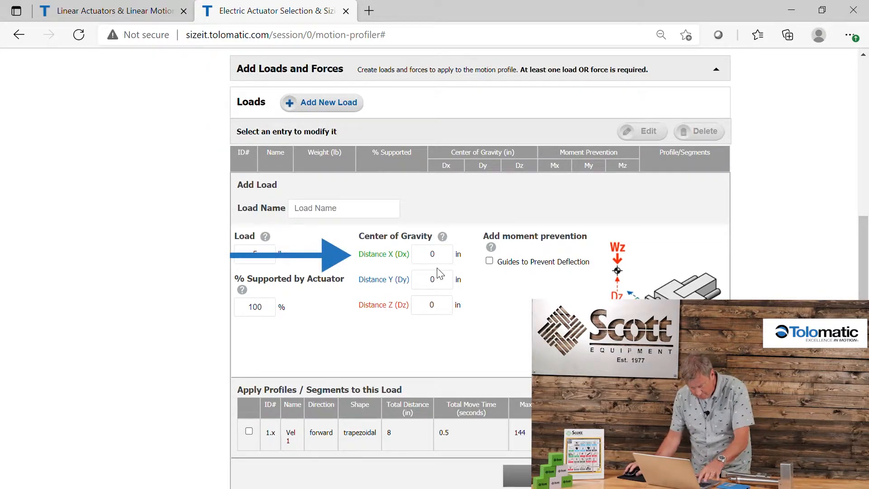
{"action": "key", "text": "Tab"}
{"action": "type", "text": "2"}
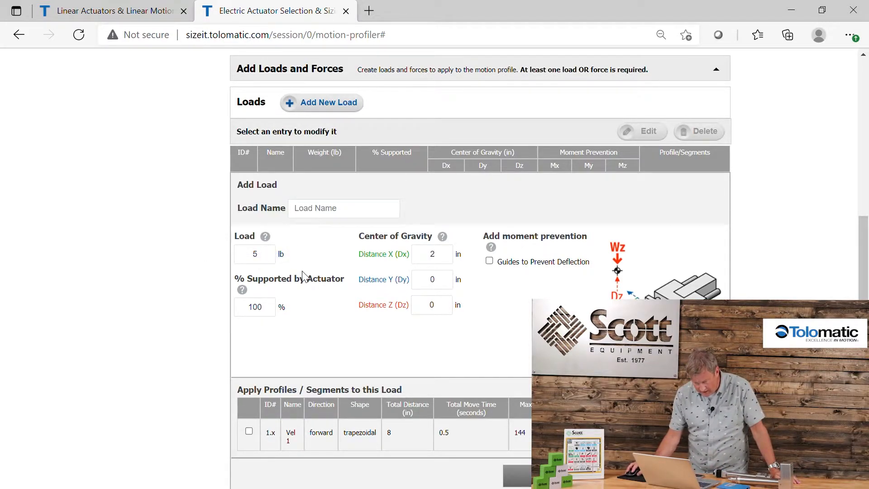
{"action": "scroll", "coordinate": [309, 280], "scroll_direction": "down", "scroll_amount": 1}
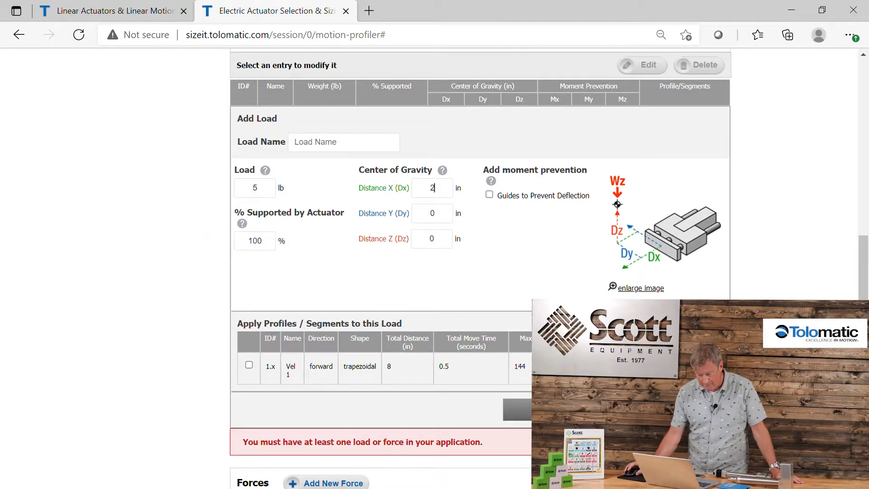
{"action": "left_click", "coordinate": [667, 409]}
Add a new force with Force X set to 10 lbf and its center of applied force Distance X (Dx) set to 2 in.
{"action": "scroll", "coordinate": [512, 353], "scroll_direction": "down", "scroll_amount": 7}
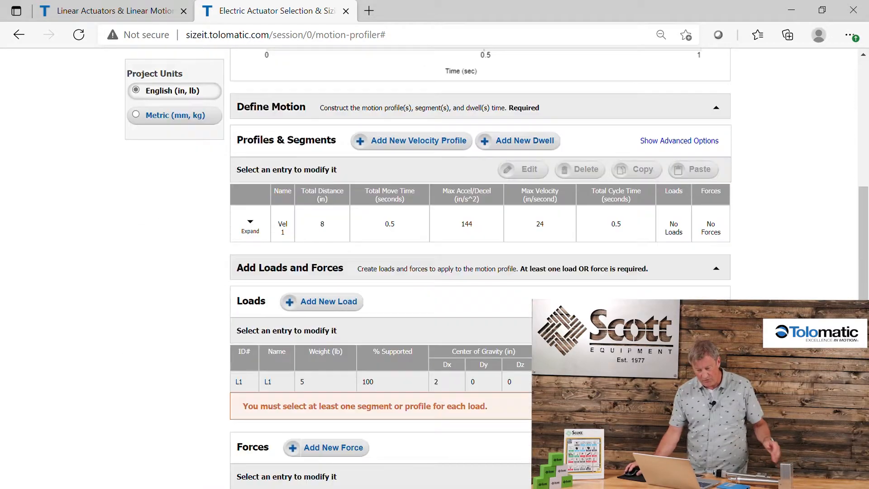
{"action": "scroll", "coordinate": [512, 353], "scroll_direction": "down", "scroll_amount": 1}
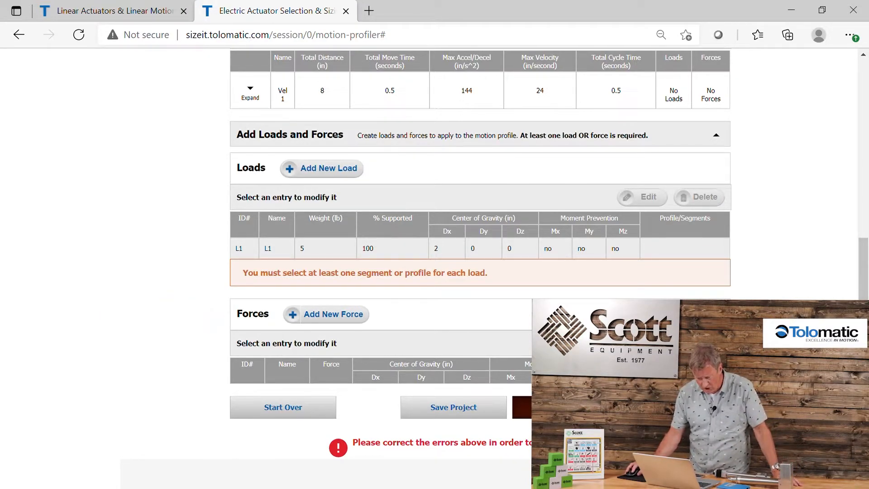
{"action": "left_click", "coordinate": [342, 315]}
{"action": "scroll", "coordinate": [348, 312], "scroll_direction": "down", "scroll_amount": 3}
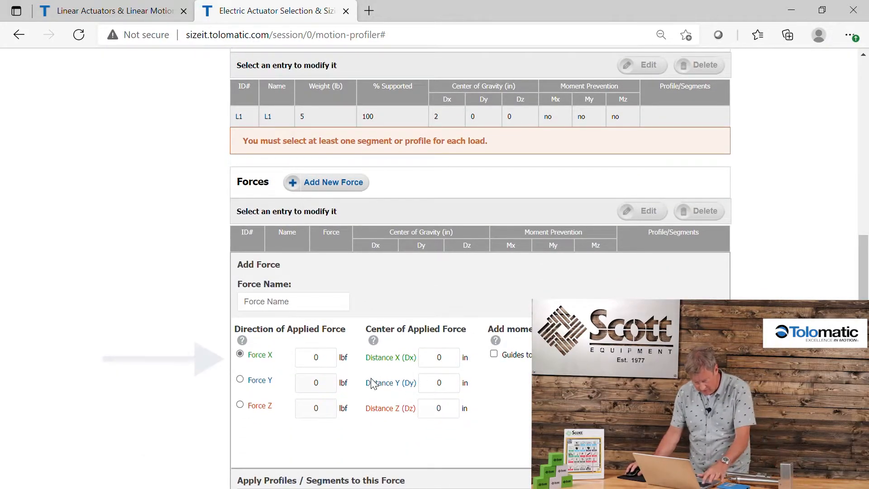
{"action": "left_click_drag", "start_coordinate": [329, 364], "coordinate": [269, 349]}
{"action": "type", "text": "1"}
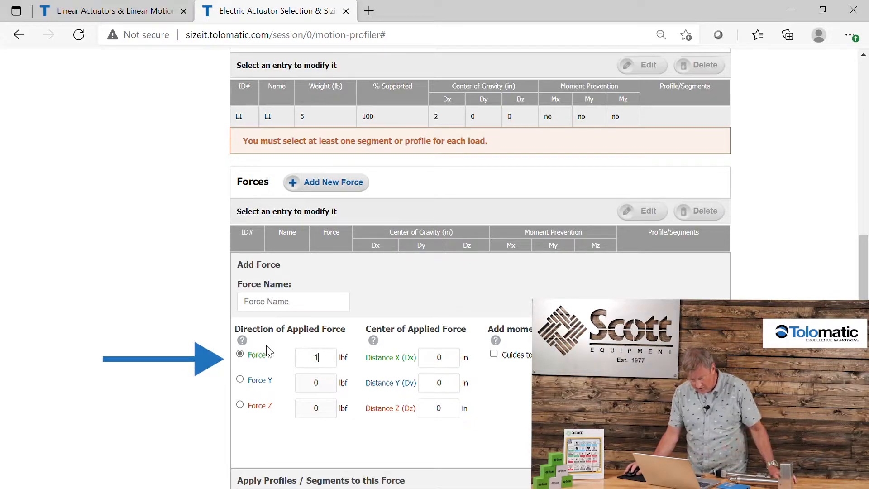
{"action": "type", "text": "0"}
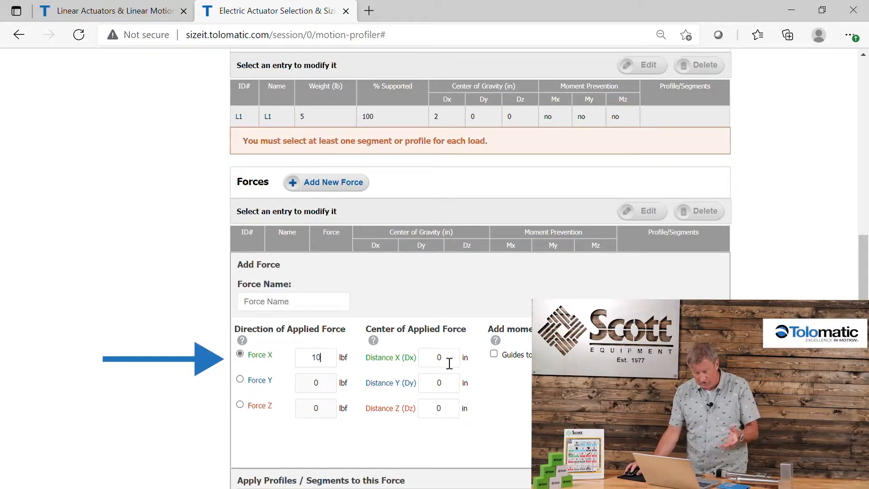
{"action": "left_click_drag", "start_coordinate": [460, 360], "coordinate": [446, 369]}
{"action": "type", "text": "2"}
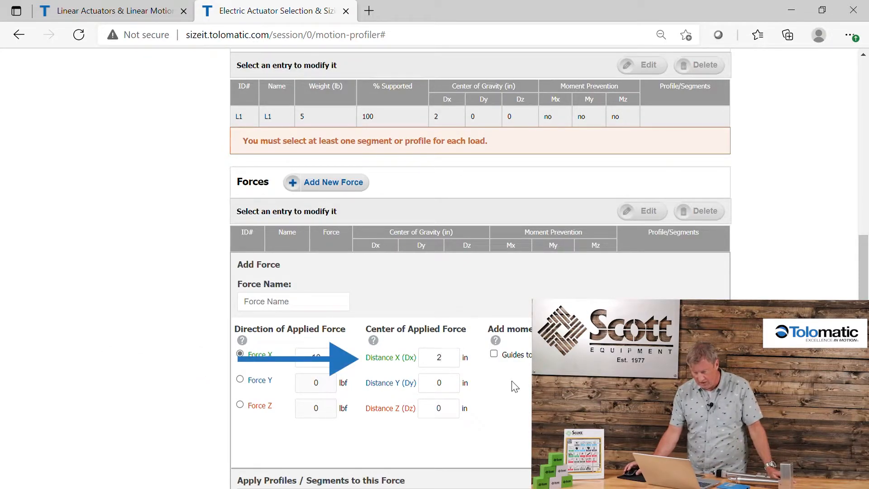
{"action": "scroll", "coordinate": [480, 267], "scroll_direction": "down", "scroll_amount": 6}
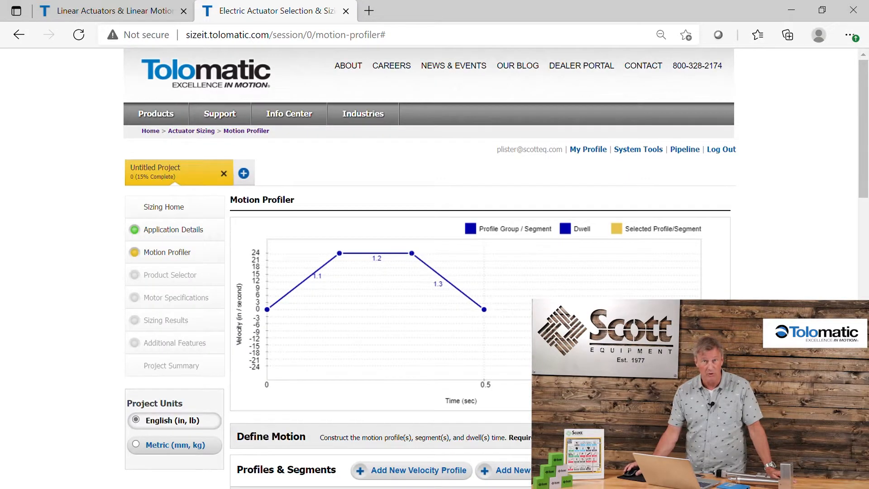
Review the velocity profile, load and force entries in the Motion Profiler for missing assignments.
{"action": "scroll", "coordinate": [466, 276], "scroll_direction": "down", "scroll_amount": 3}
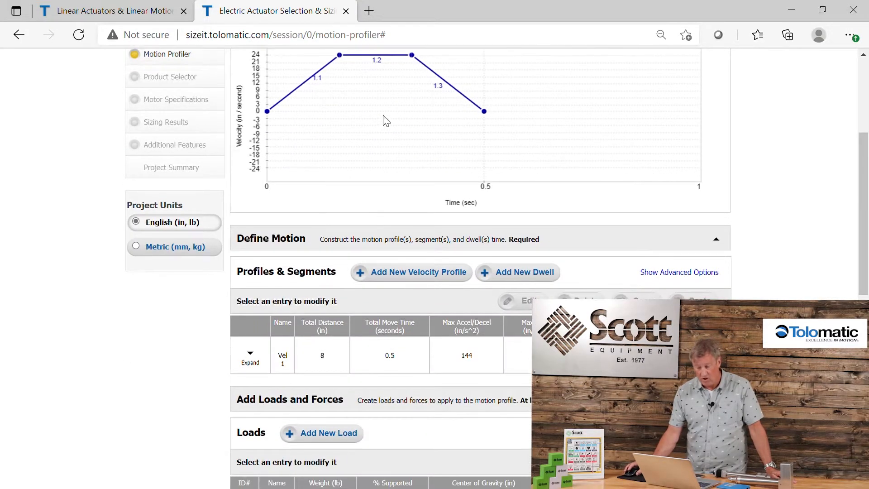
{"action": "scroll", "coordinate": [389, 129], "scroll_direction": "down", "scroll_amount": 3}
{"action": "scroll", "coordinate": [375, 306], "scroll_direction": "up", "scroll_amount": 1}
{"action": "left_click", "coordinate": [375, 306]}
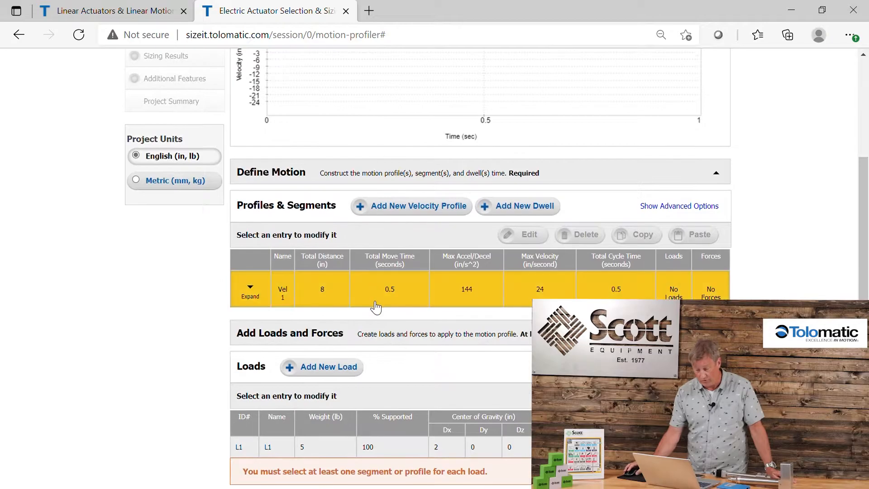
{"action": "scroll", "coordinate": [376, 307], "scroll_direction": "down", "scroll_amount": 2}
{"action": "scroll", "coordinate": [375, 307], "scroll_direction": "down", "scroll_amount": 8}
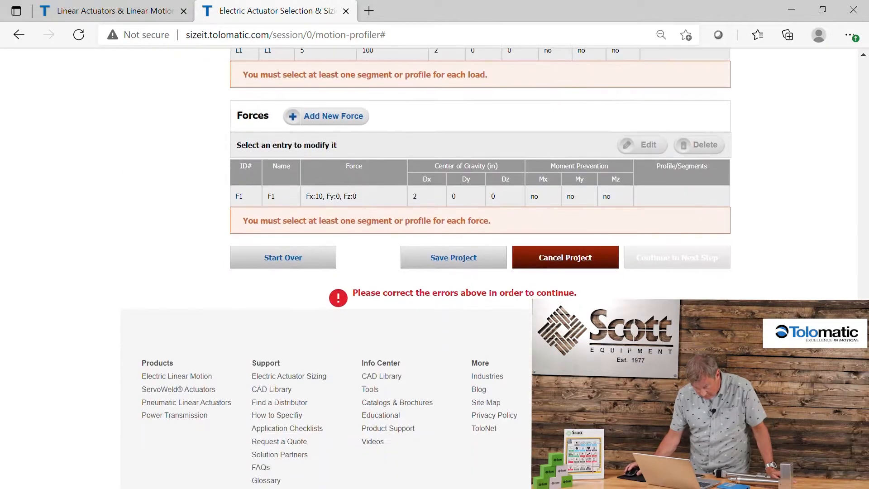
{"action": "scroll", "coordinate": [361, 261], "scroll_direction": "up", "scroll_amount": 3}
{"action": "scroll", "coordinate": [362, 262], "scroll_direction": "up", "scroll_amount": 4}
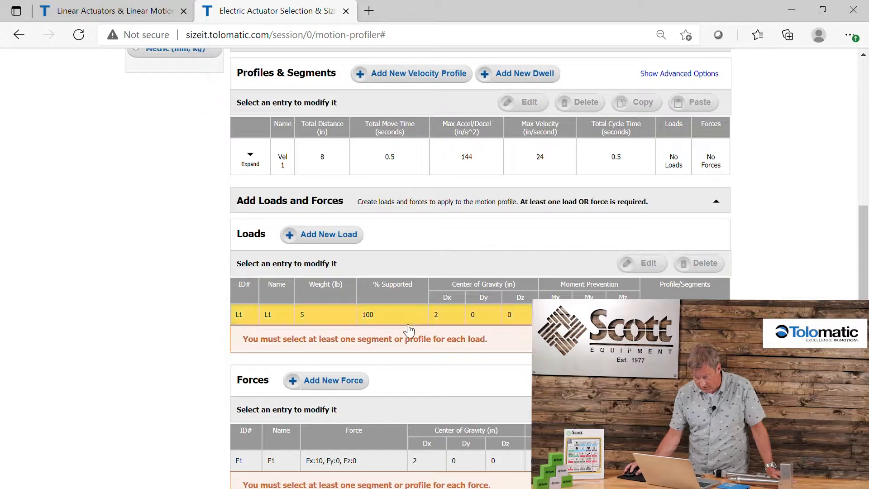
Edit the 5 lb load to apply the forward trapezoidal velocity profile to it.
{"action": "left_click", "coordinate": [379, 315]}
{"action": "left_click", "coordinate": [645, 263]}
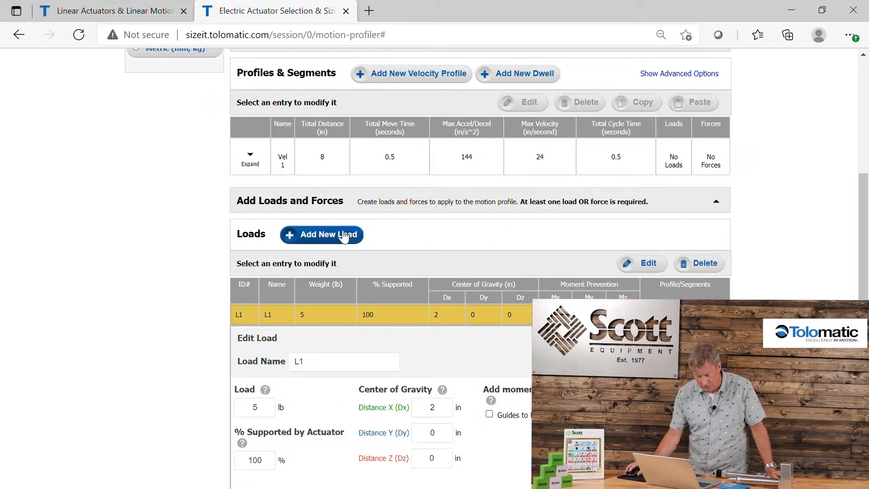
{"action": "scroll", "coordinate": [346, 226], "scroll_direction": "down", "scroll_amount": 3}
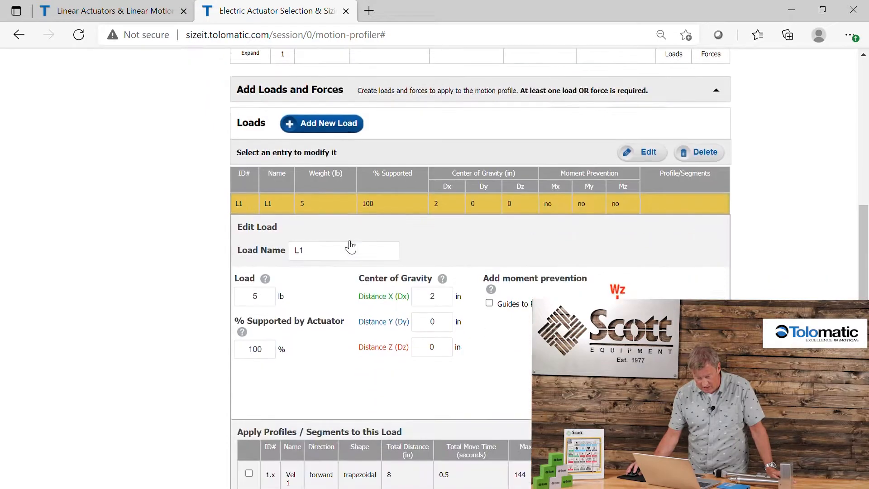
{"action": "left_click", "coordinate": [261, 453]}
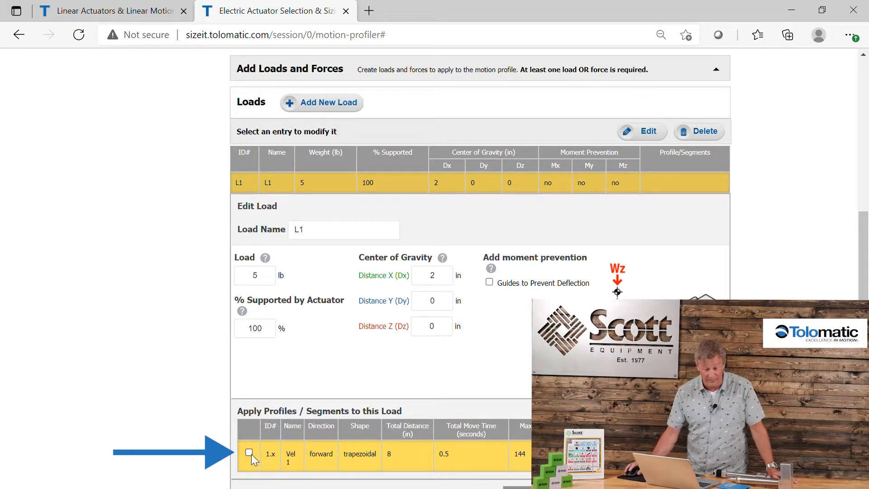
{"action": "left_click", "coordinate": [249, 452]}
{"action": "scroll", "coordinate": [399, 266], "scroll_direction": "down", "scroll_amount": 3}
{"action": "scroll", "coordinate": [399, 267], "scroll_direction": "down", "scroll_amount": 6}
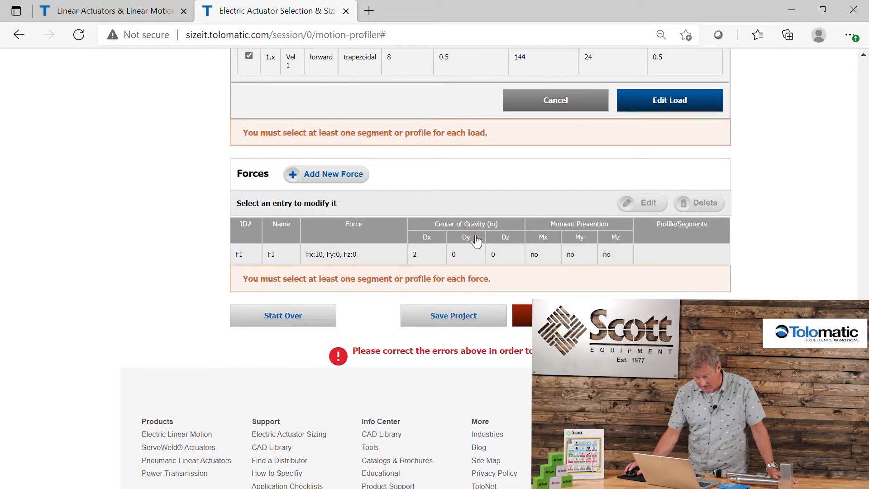
Edit the 10 lbf force to apply the forward trapezoidal velocity profile to it and save the change.
{"action": "scroll", "coordinate": [443, 233], "scroll_direction": "down", "scroll_amount": 10}
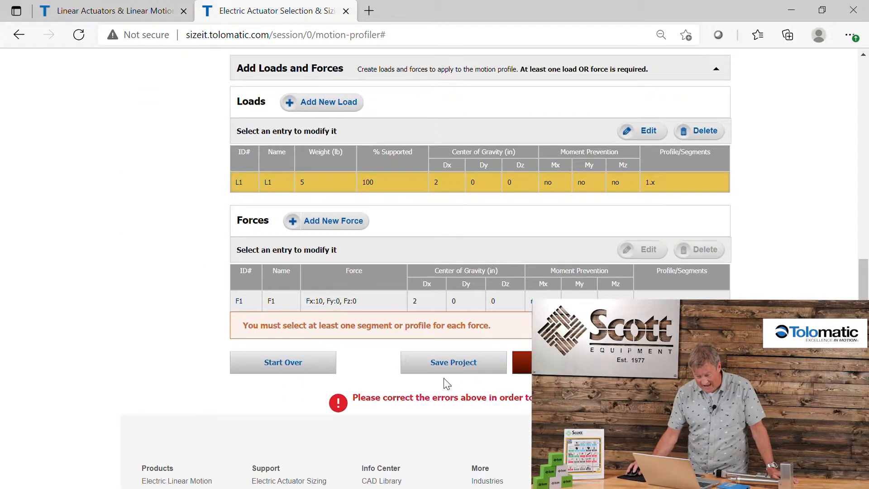
{"action": "left_click", "coordinate": [400, 301]}
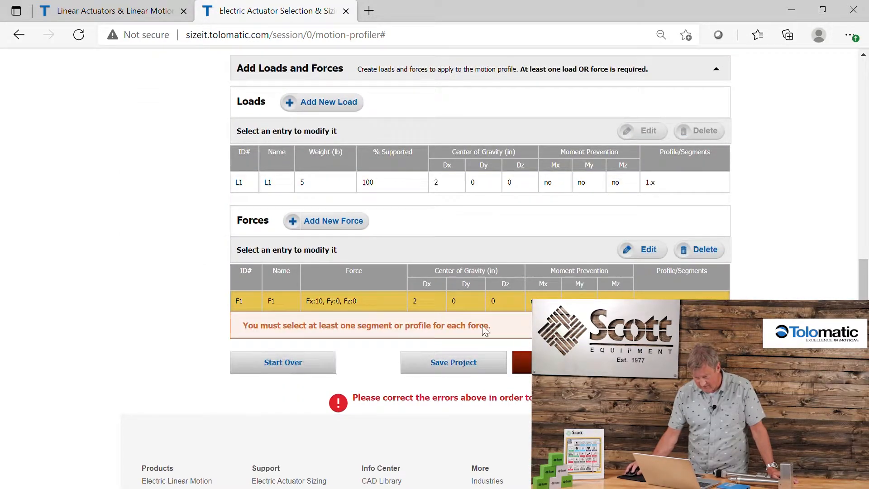
{"action": "left_click", "coordinate": [648, 250]}
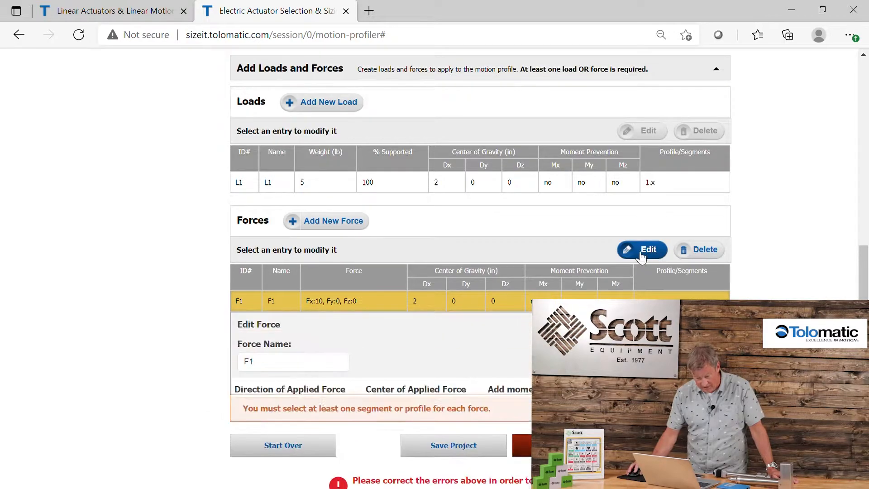
{"action": "scroll", "coordinate": [267, 385], "scroll_direction": "down", "scroll_amount": 5}
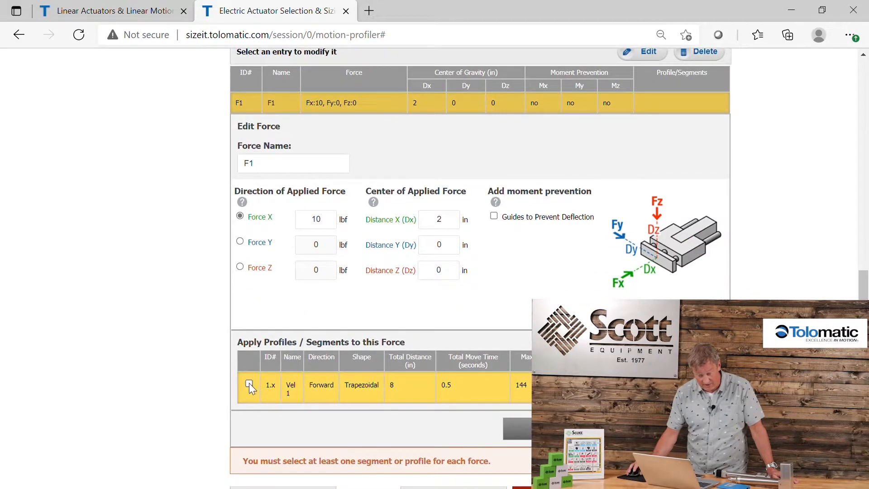
{"action": "left_click", "coordinate": [248, 383]}
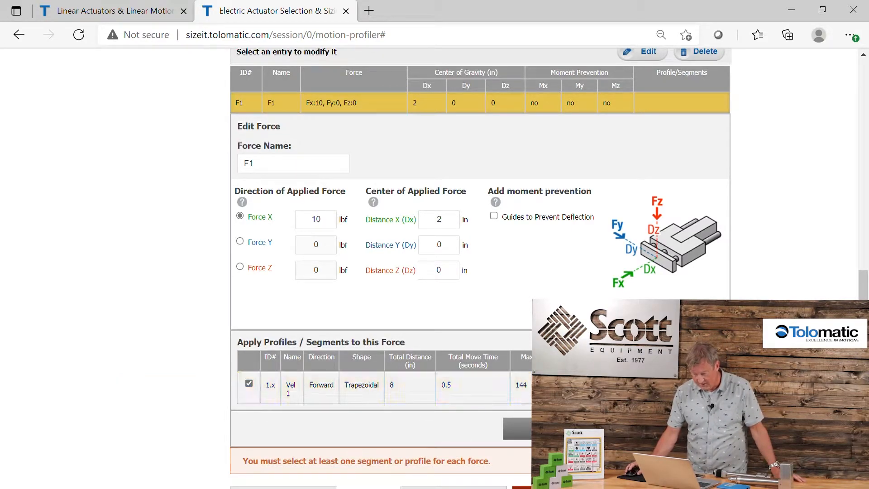
{"action": "left_click", "coordinate": [667, 428]}
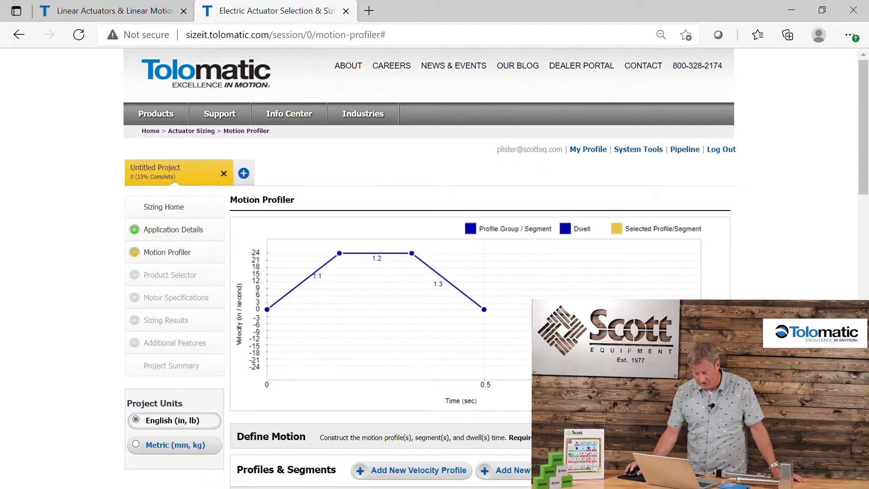
Continue to the Product Selector and deselect size 10 in the ERD actuator family.
{"action": "scroll", "coordinate": [428, 268], "scroll_direction": "down", "scroll_amount": 9}
{"action": "scroll", "coordinate": [427, 268], "scroll_direction": "up", "scroll_amount": 1}
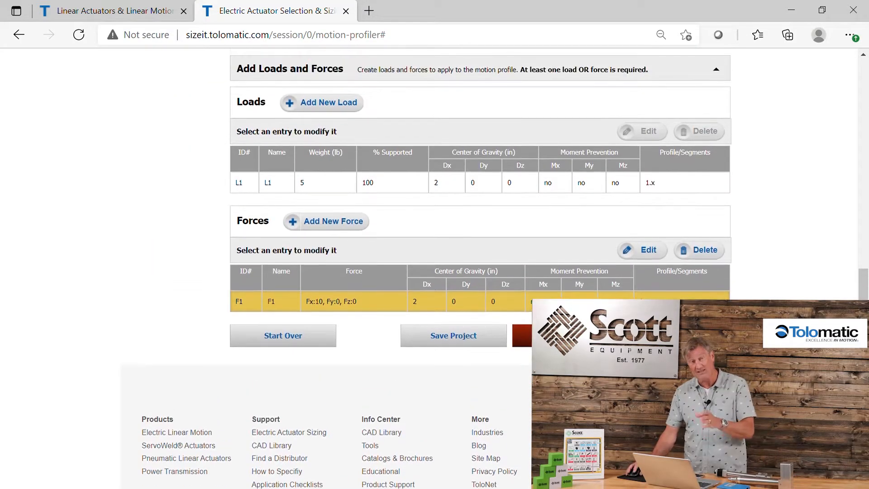
{"action": "left_click", "coordinate": [566, 335]}
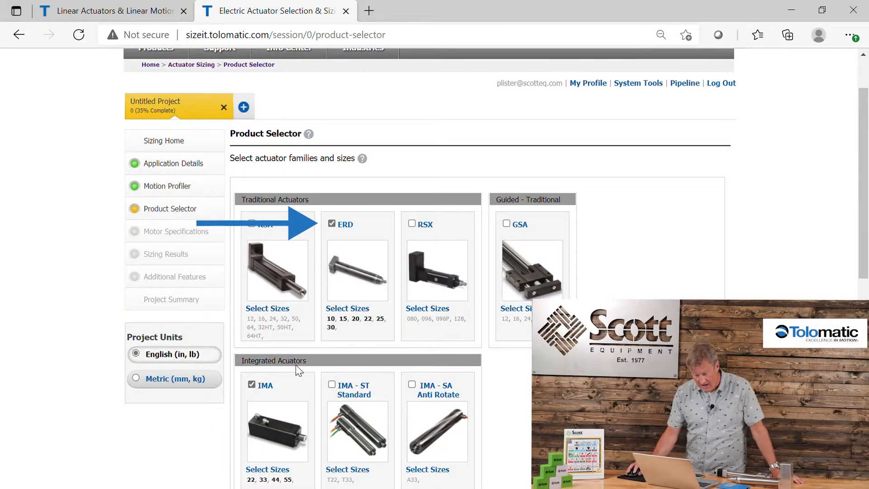
{"action": "left_click", "coordinate": [334, 320]}
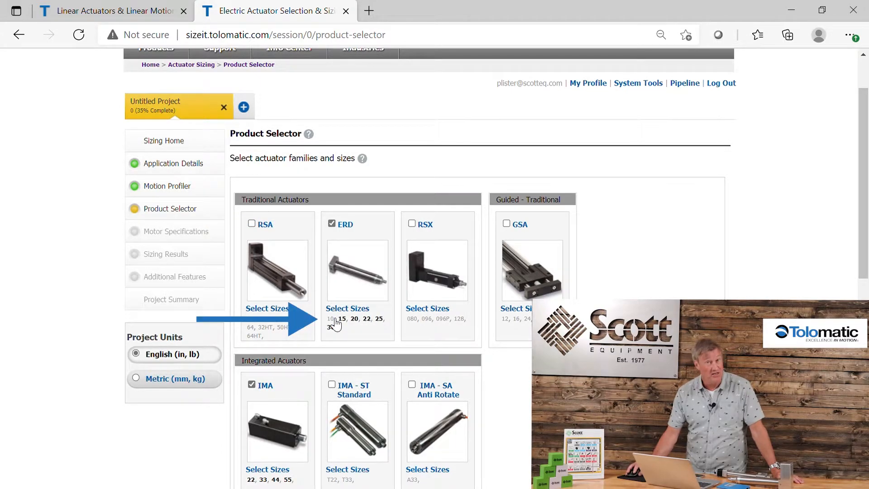
Include size 10 in the ERD actuator family again and continue to the Motor Specifications.
{"action": "left_click", "coordinate": [334, 320]}
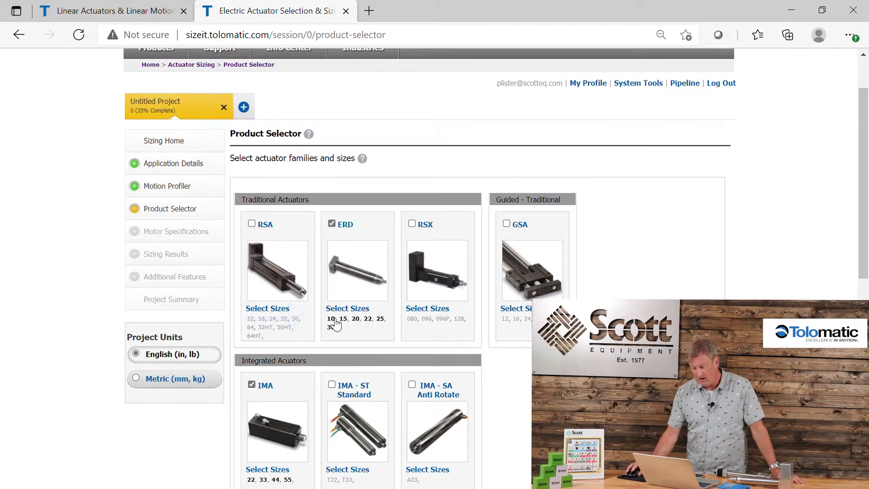
{"action": "scroll", "coordinate": [404, 313], "scroll_direction": "down", "scroll_amount": 2}
{"action": "scroll", "coordinate": [404, 313], "scroll_direction": "down", "scroll_amount": 6}
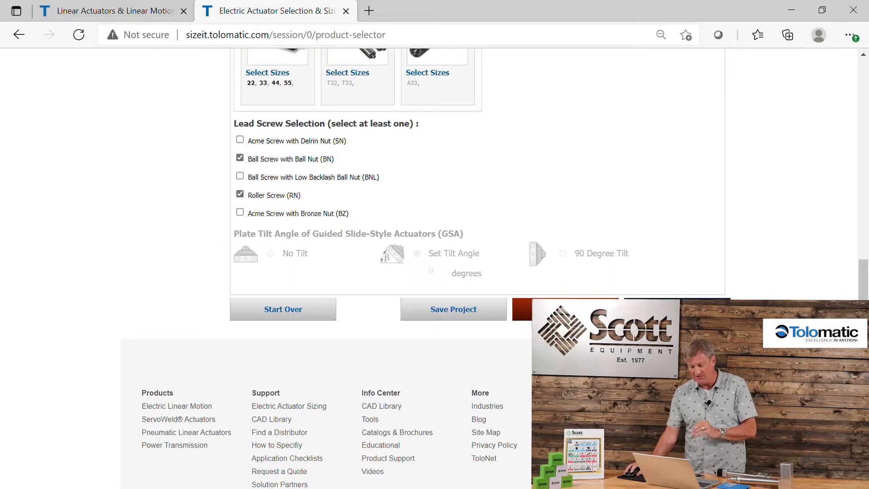
{"action": "left_click", "coordinate": [565, 309]}
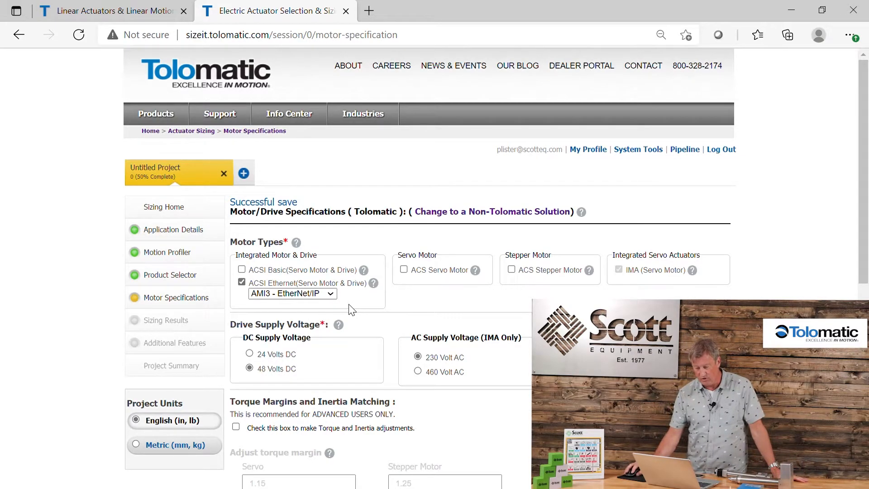
Switch to a non-Tolomatic motor with Your Motor Here mounting (YM) and continue to the Sizing Results.
{"action": "left_click", "coordinate": [499, 215]}
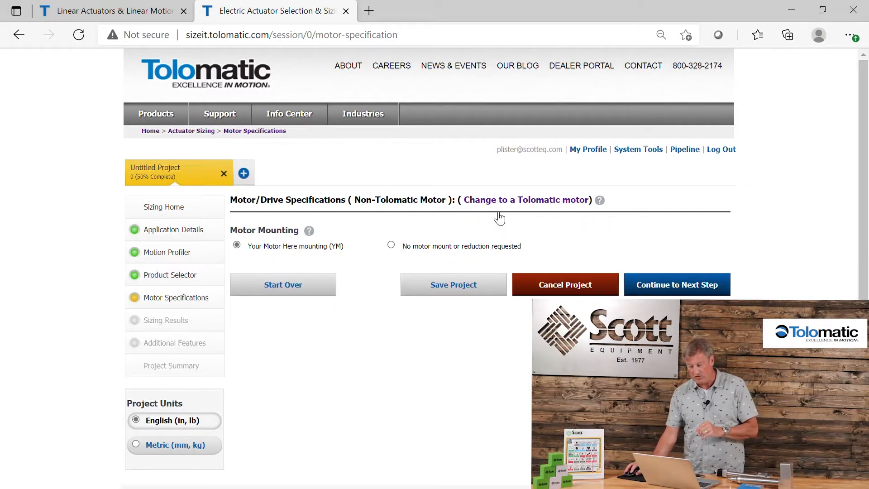
{"action": "left_click", "coordinate": [680, 285]}
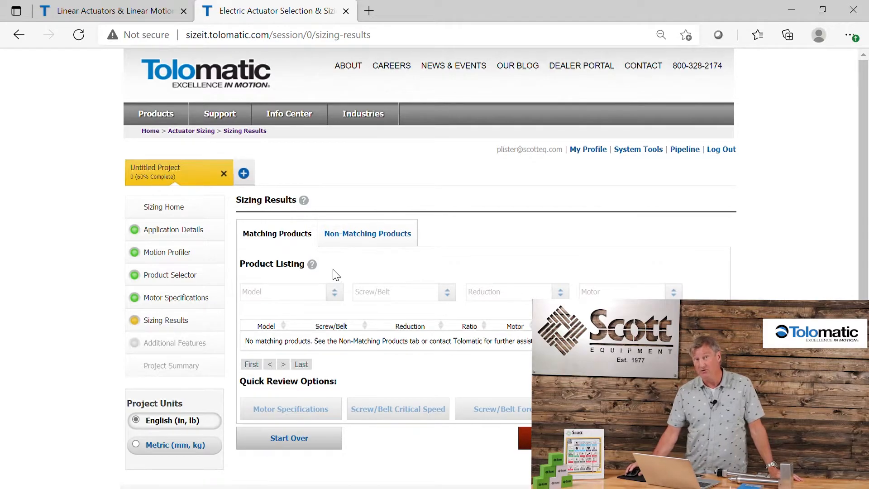
{"action": "scroll", "coordinate": [312, 226], "scroll_direction": "down", "scroll_amount": 1}
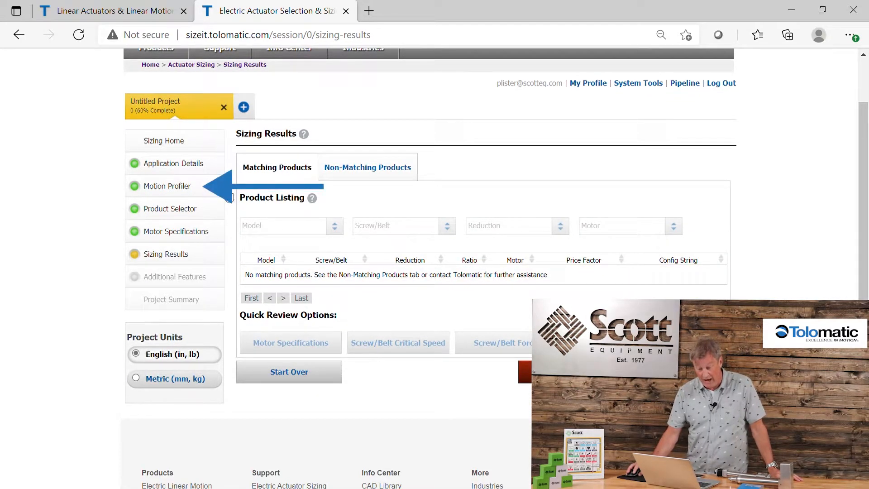
Return to the Motion Profiler and check the velocity profile, load and force entries.
{"action": "left_click", "coordinate": [165, 190]}
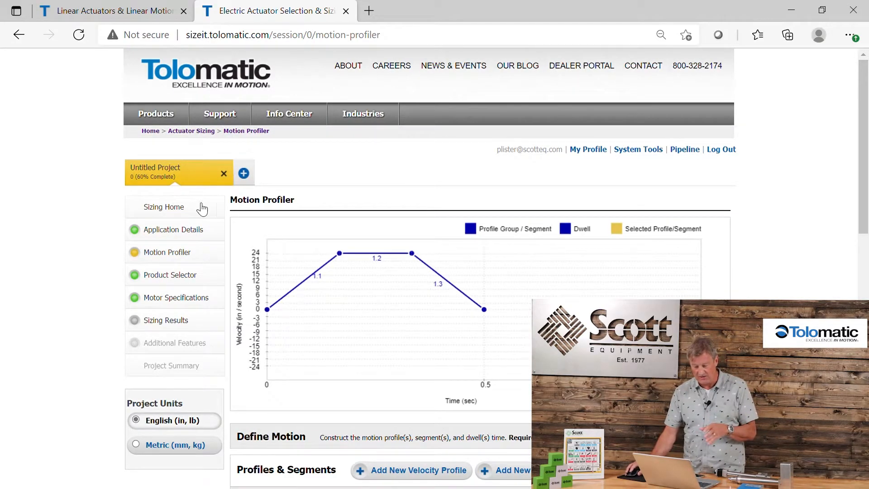
{"action": "scroll", "coordinate": [235, 217], "scroll_direction": "down", "scroll_amount": 8}
{"action": "scroll", "coordinate": [246, 222], "scroll_direction": "down", "scroll_amount": 3}
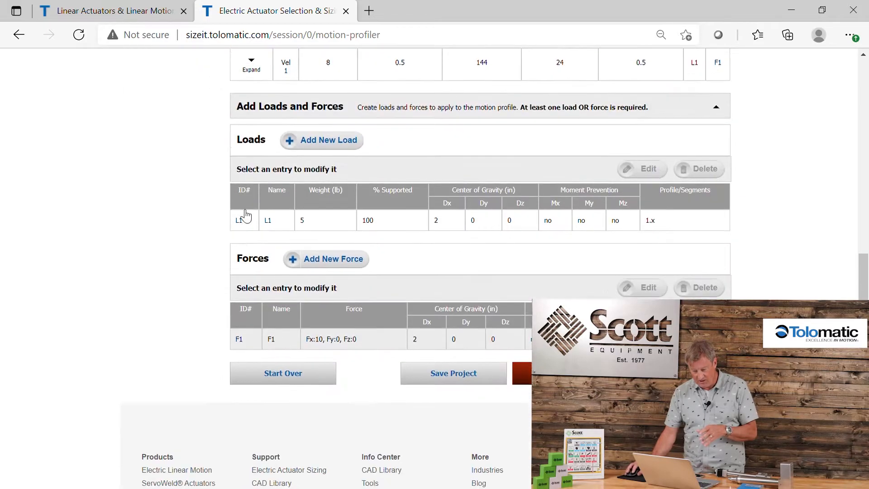
{"action": "scroll", "coordinate": [253, 203], "scroll_direction": "up", "scroll_amount": 4}
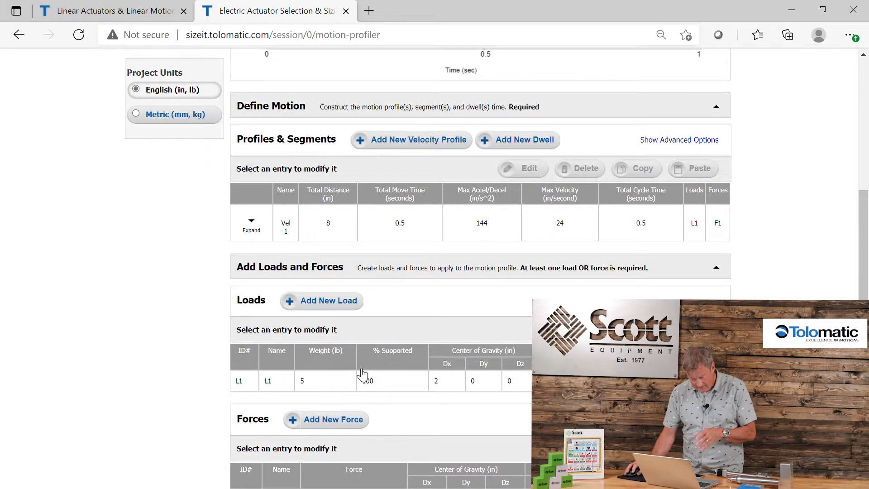
Edit the 5 lb load so that 0% of it is supported by the actuator and save the change.
{"action": "left_click", "coordinate": [452, 383]}
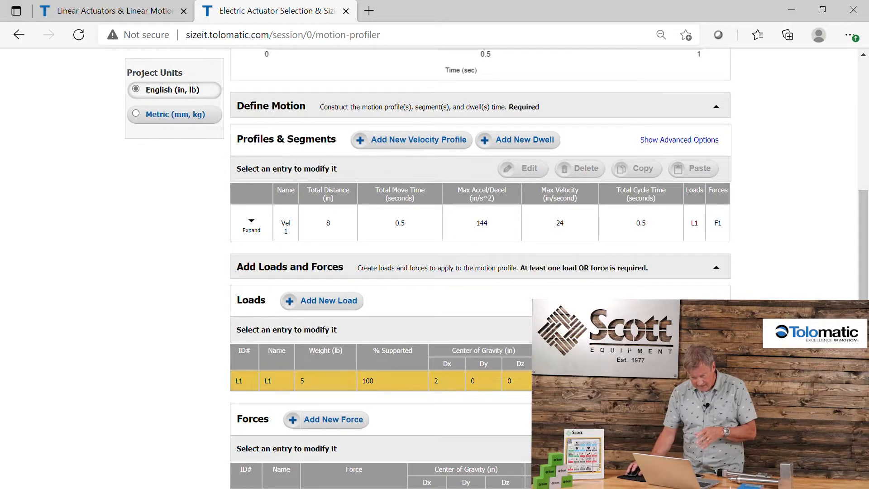
{"action": "scroll", "coordinate": [235, 258], "scroll_direction": "down", "scroll_amount": 5}
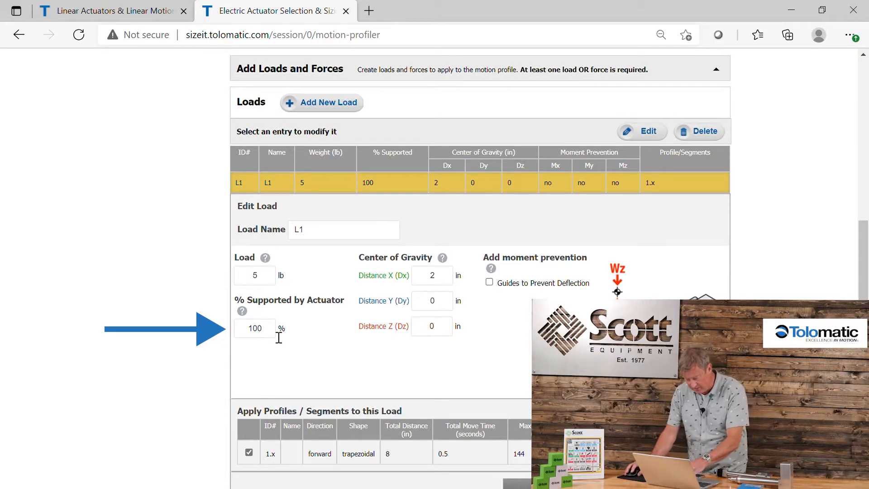
{"action": "left_click_drag", "start_coordinate": [275, 335], "coordinate": [227, 315]}
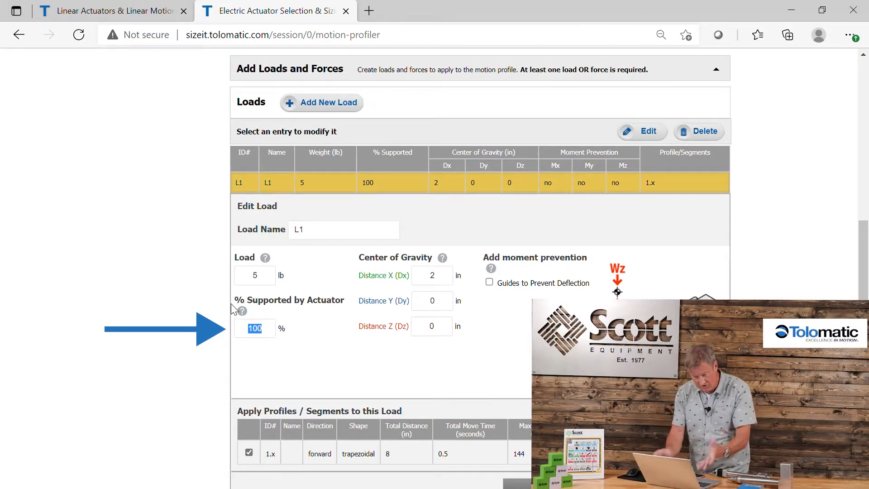
{"action": "type", "text": "0"}
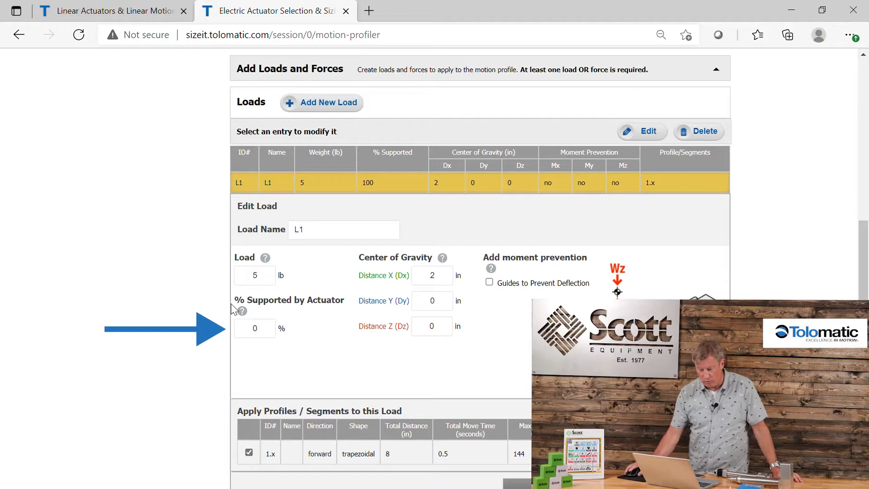
{"action": "scroll", "coordinate": [232, 307], "scroll_direction": "down", "scroll_amount": 3}
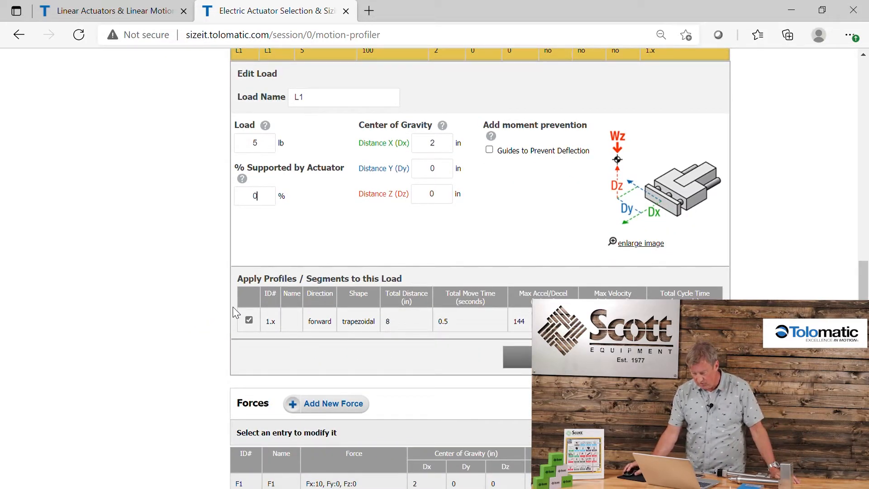
{"action": "scroll", "coordinate": [687, 265], "scroll_direction": "down", "scroll_amount": 6}
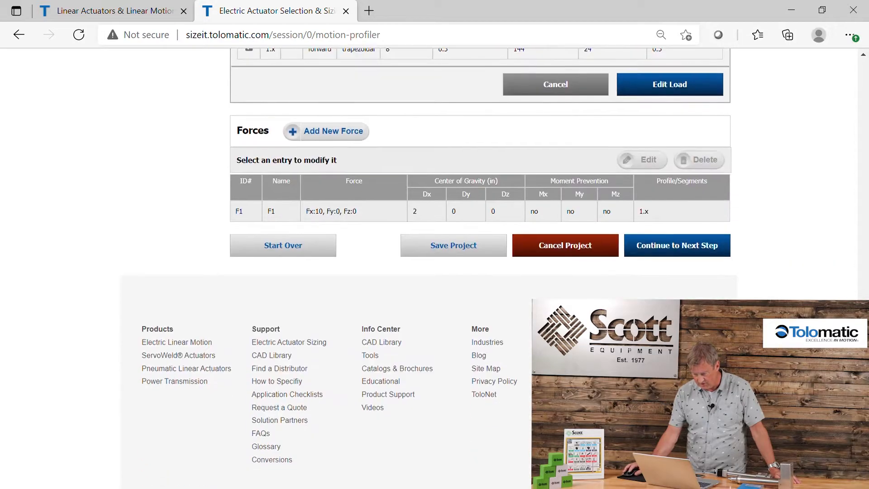
{"action": "scroll", "coordinate": [683, 72], "scroll_direction": "up", "scroll_amount": 1}
{"action": "scroll", "coordinate": [685, 77], "scroll_direction": "up", "scroll_amount": 3}
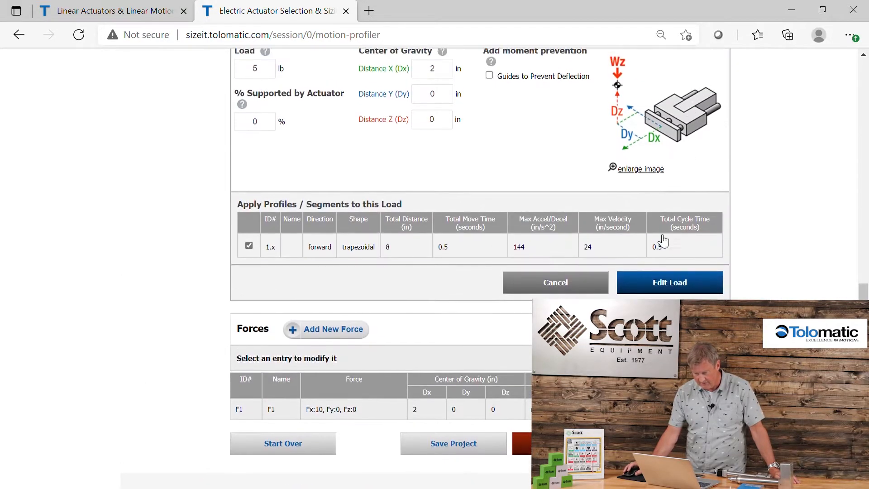
{"action": "left_click", "coordinate": [665, 289]}
Continue from the Motion Profiler to the actuator family selection in the Product Selector.
{"action": "scroll", "coordinate": [664, 289], "scroll_direction": "down", "scroll_amount": 4}
{"action": "scroll", "coordinate": [664, 290], "scroll_direction": "down", "scroll_amount": 5}
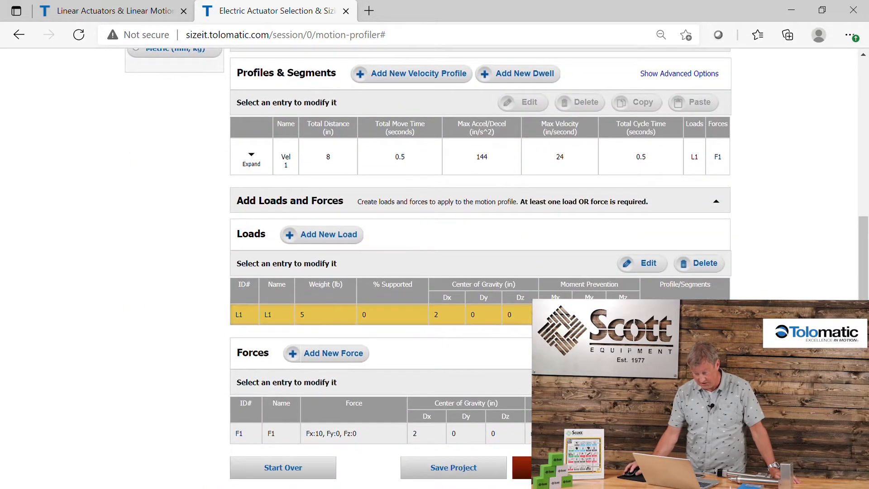
{"action": "scroll", "coordinate": [481, 267], "scroll_direction": "down", "scroll_amount": 3}
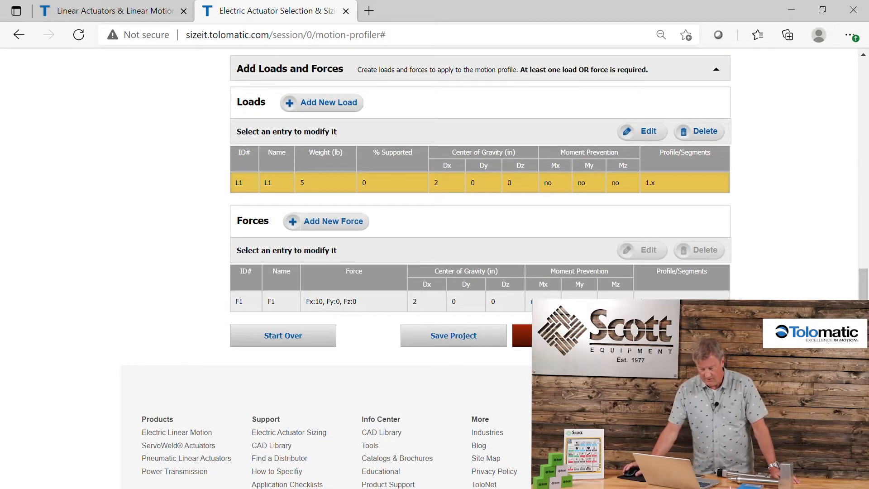
{"action": "left_click", "coordinate": [566, 336]}
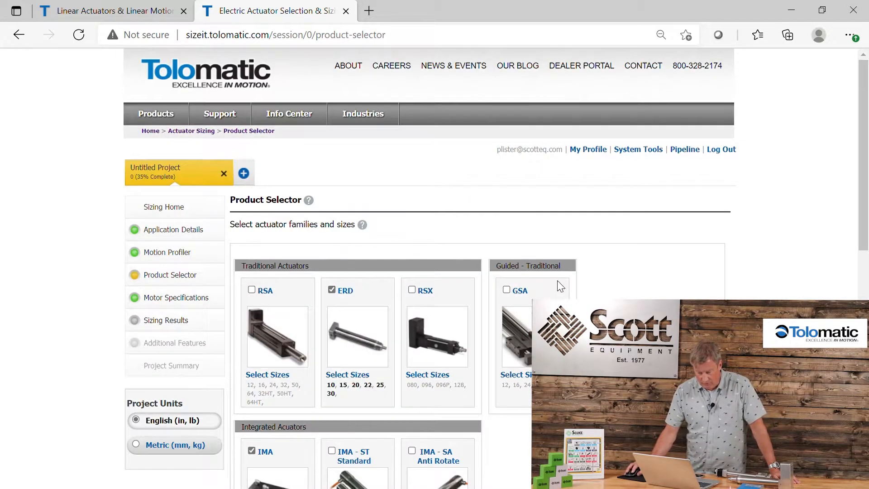
{"action": "scroll", "coordinate": [560, 286], "scroll_direction": "down", "scroll_amount": 1}
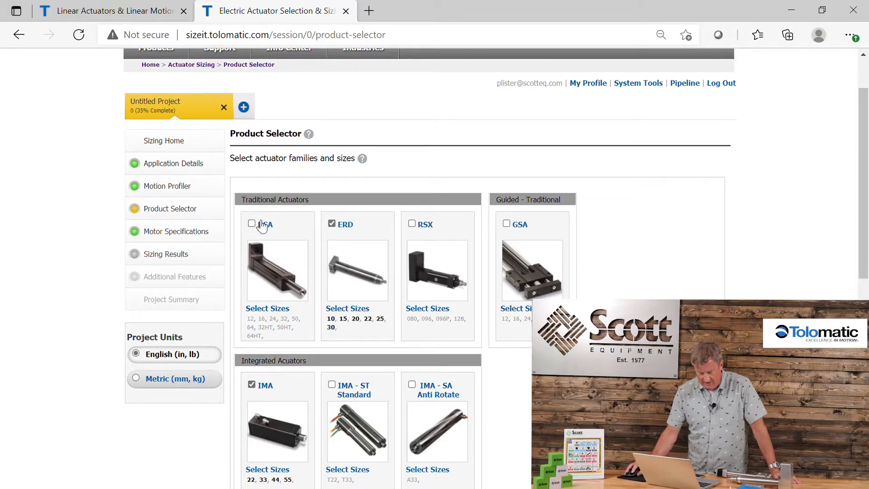
{"action": "left_click", "coordinate": [254, 223]}
{"action": "left_click", "coordinate": [254, 223]}
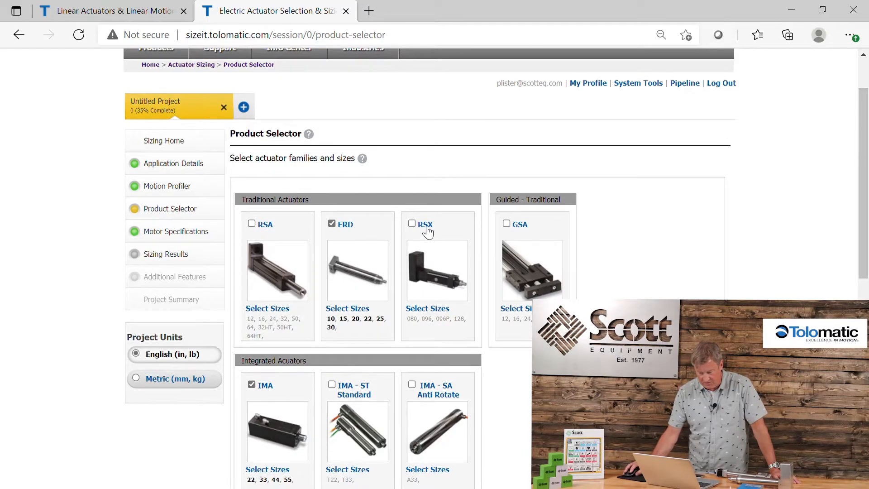
{"action": "left_click", "coordinate": [411, 224]}
{"action": "left_click", "coordinate": [506, 224]}
{"action": "left_click", "coordinate": [507, 224]}
{"action": "left_click", "coordinate": [412, 224]}
Exclude the IMA family and deselect sizes 10 and 15 in the ERD actuator family.
{"action": "left_click", "coordinate": [252, 385]}
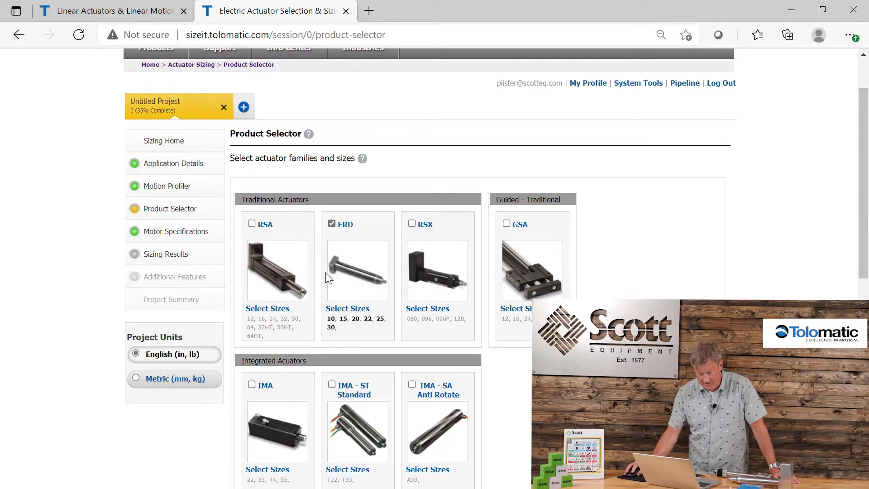
{"action": "left_click", "coordinate": [331, 319]}
{"action": "left_click", "coordinate": [343, 318]}
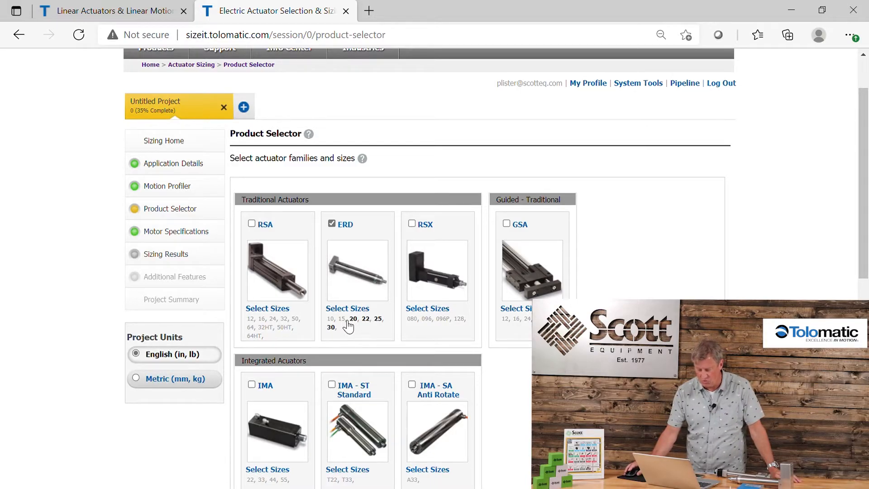
Continue through the Motor Specifications with Your Motor Here mounting to calculate the Sizing Results, and look through the matching products.
{"action": "scroll", "coordinate": [348, 325], "scroll_direction": "down", "scroll_amount": 6}
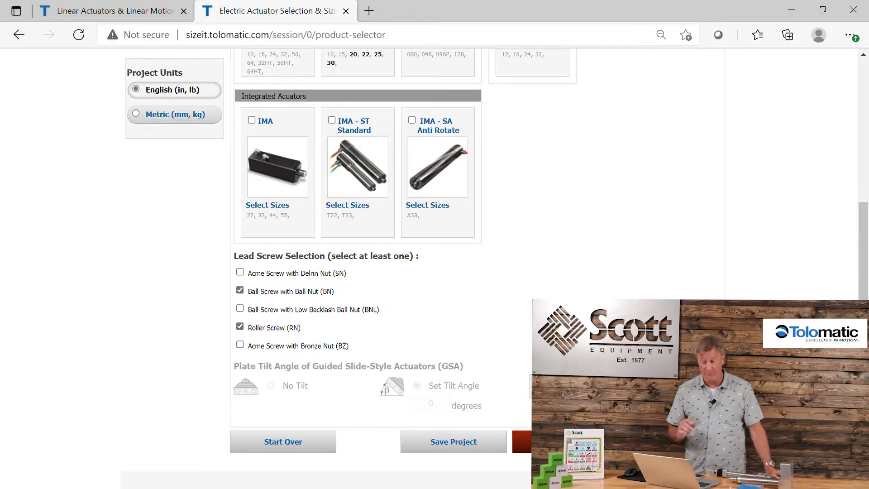
{"action": "left_click", "coordinate": [565, 441]}
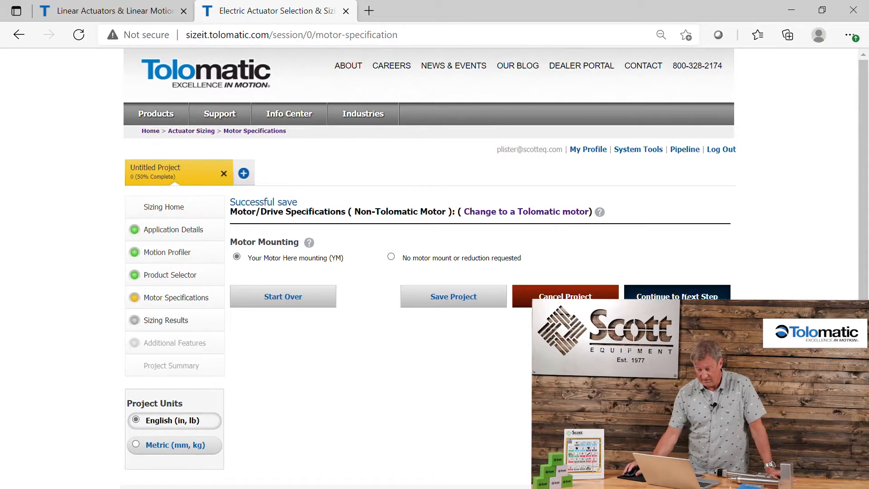
{"action": "left_click", "coordinate": [682, 295]}
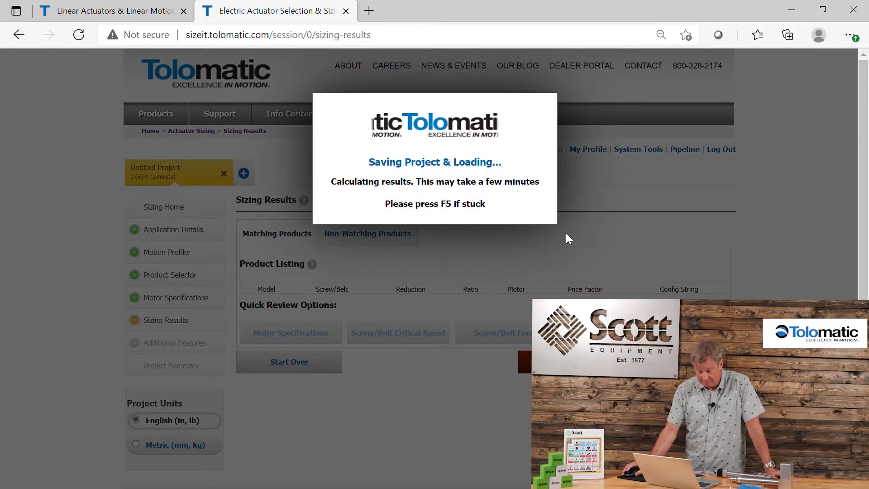
{"action": "scroll", "coordinate": [577, 232], "scroll_direction": "down", "scroll_amount": 4}
{"action": "scroll", "coordinate": [579, 235], "scroll_direction": "down", "scroll_amount": 2}
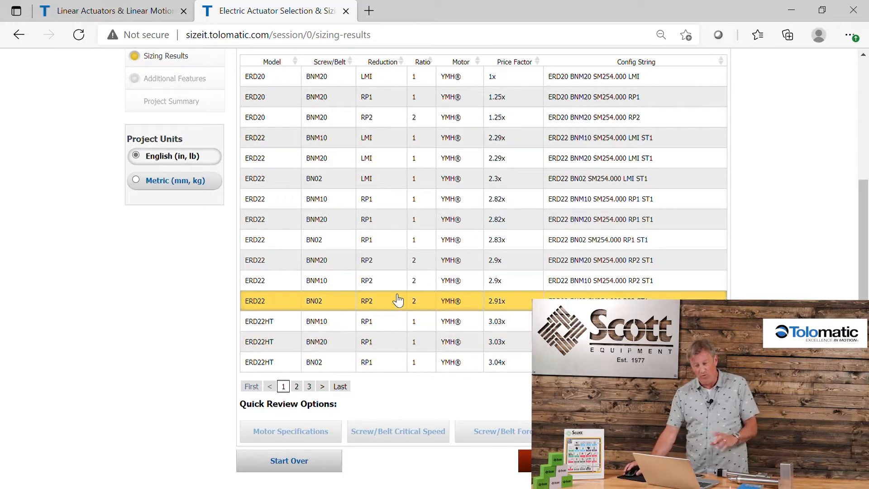
{"action": "scroll", "coordinate": [389, 344], "scroll_direction": "down", "scroll_amount": 2}
{"action": "scroll", "coordinate": [394, 339], "scroll_direction": "up", "scroll_amount": 5}
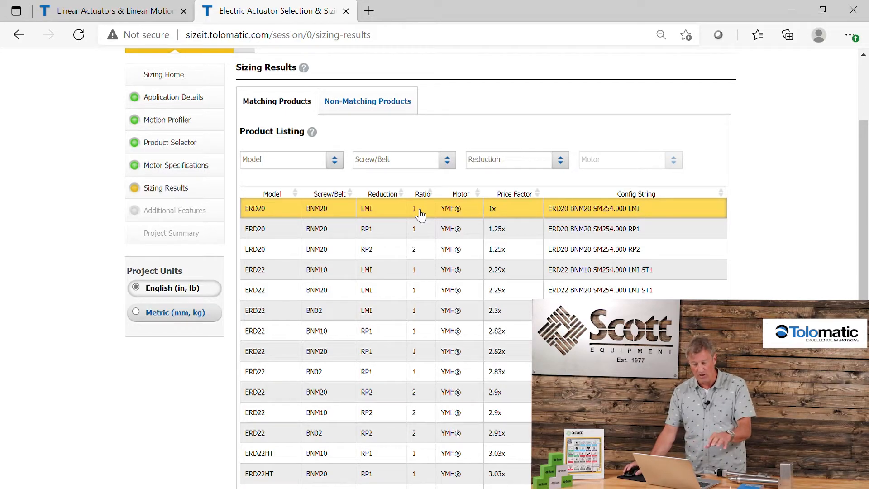
Select the ERD22HT configuration with BN02 screw and RP1 reduction and review its motor specifications.
{"action": "scroll", "coordinate": [419, 215], "scroll_direction": "down", "scroll_amount": 4}
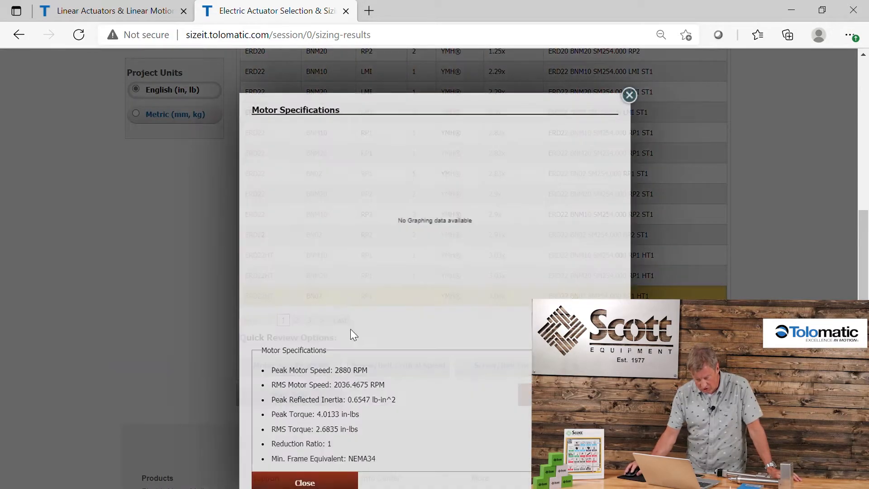
{"action": "scroll", "coordinate": [376, 304], "scroll_direction": "down", "scroll_amount": 2}
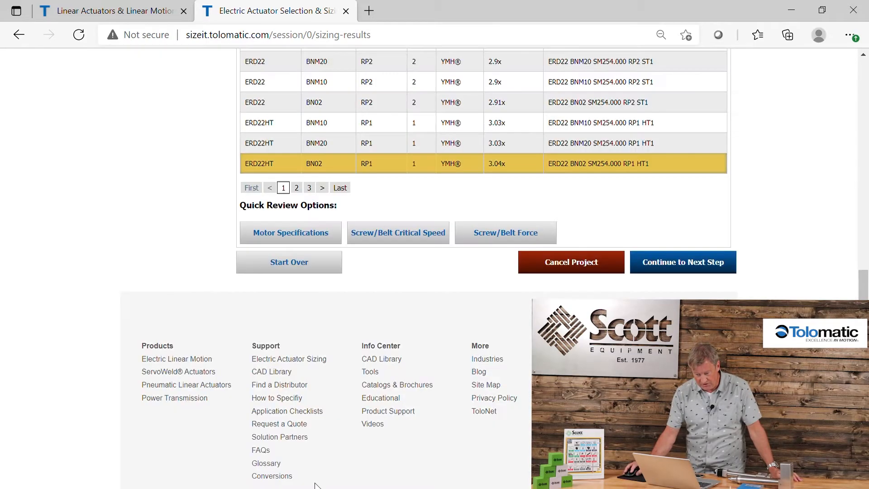
{"action": "left_click", "coordinate": [312, 480]}
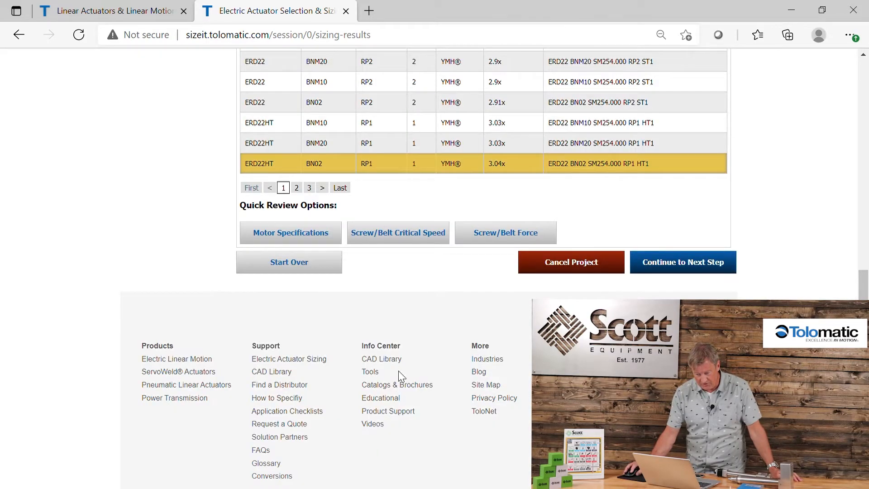
Review the screw critical speed and force capacity charts of the selected ERD22HT configuration, and return to the product listing.
{"action": "left_click", "coordinate": [409, 242]}
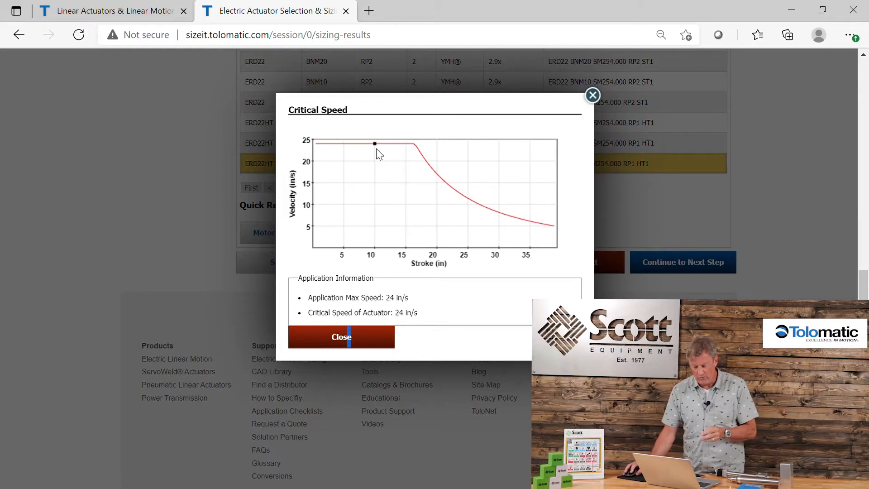
{"action": "left_click", "coordinate": [357, 338]}
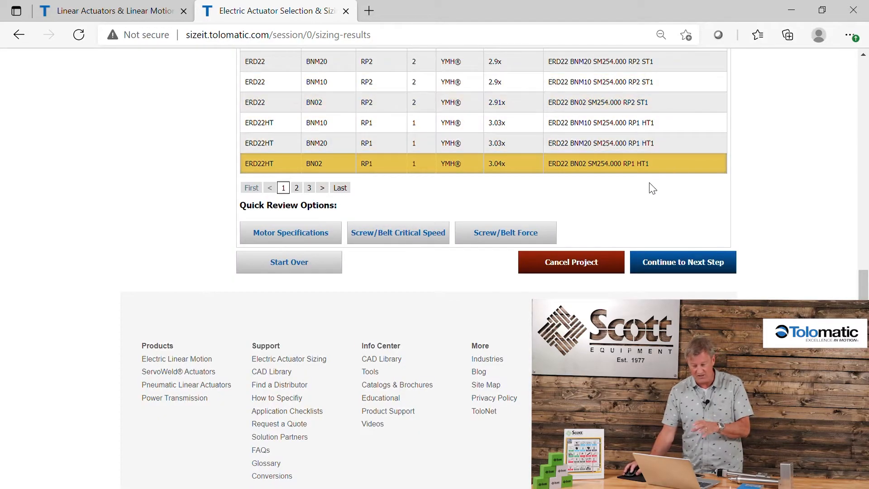
{"action": "left_click", "coordinate": [522, 236]}
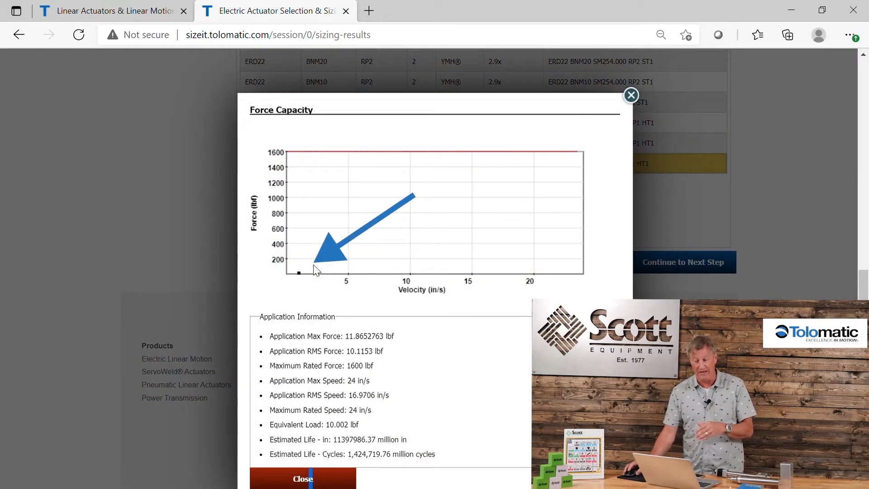
{"action": "left_click", "coordinate": [631, 96]}
{"action": "scroll", "coordinate": [453, 190], "scroll_direction": "up", "scroll_amount": 5}
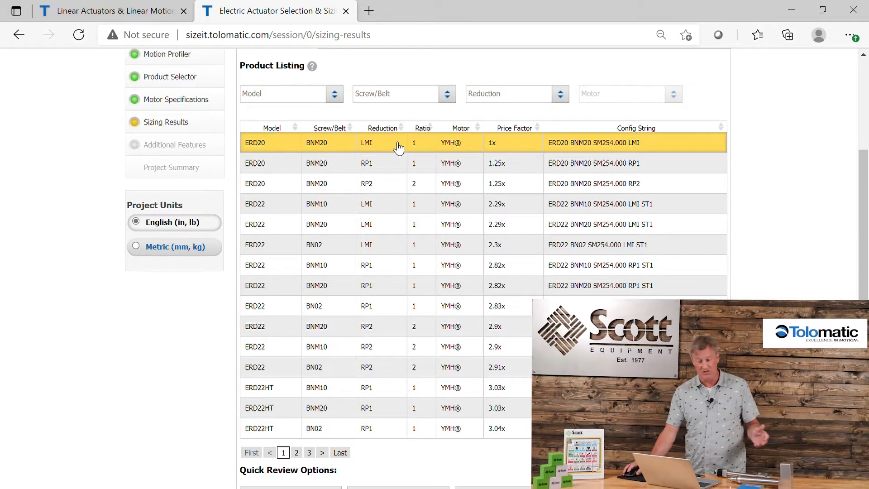
Review the motor specifications, critical speed chart and force capacity chart of the ERD20 configuration with BNM20 screw and LMI mounting.
{"action": "scroll", "coordinate": [398, 148], "scroll_direction": "down", "scroll_amount": 3}
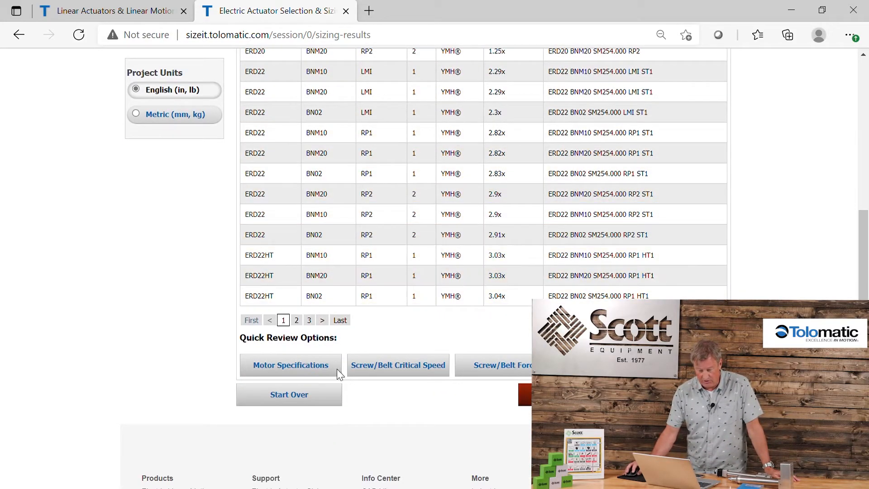
{"action": "left_click", "coordinate": [294, 361]}
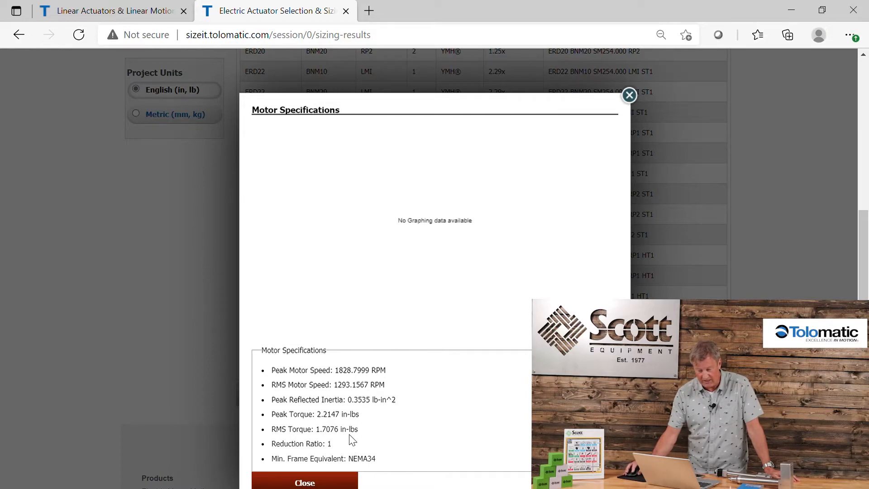
{"action": "left_click", "coordinate": [629, 95]}
{"action": "left_click", "coordinate": [417, 367]}
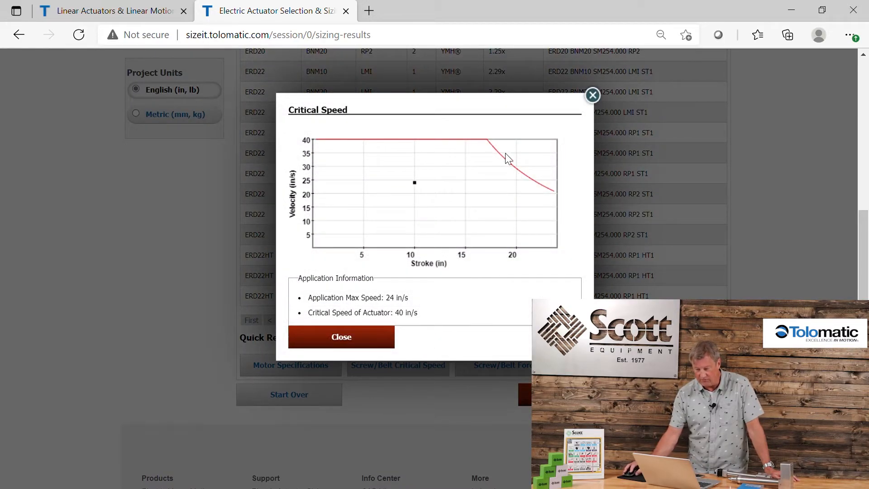
{"action": "left_click", "coordinate": [592, 95]}
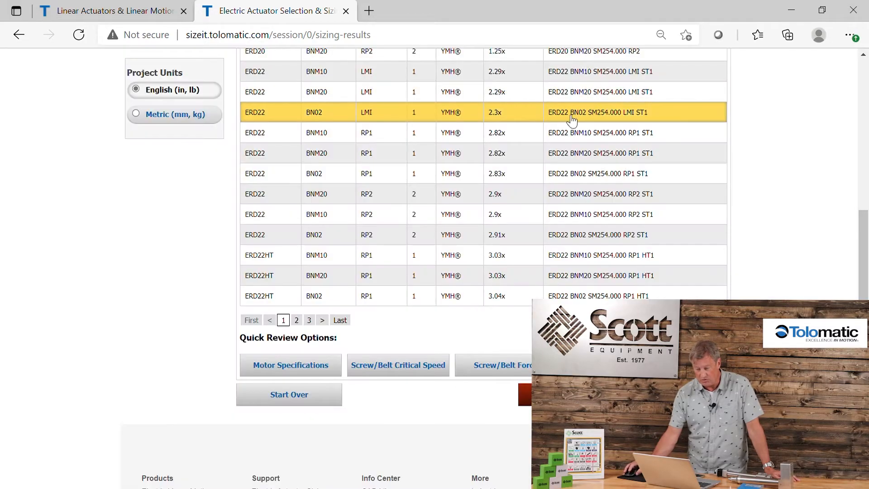
{"action": "left_click", "coordinate": [508, 370]}
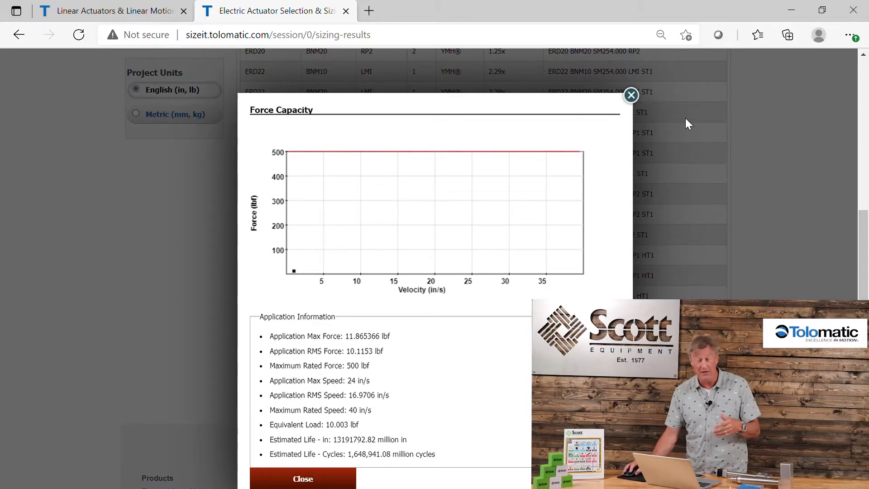
{"action": "left_click", "coordinate": [630, 95]}
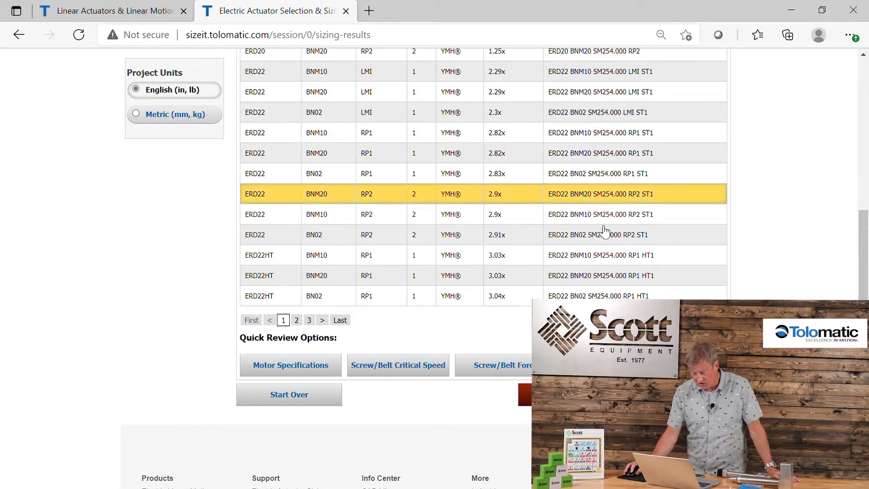
Continue to the additional actuator options with the ERD20 BNM20 SM254.000 LMI configuration.
{"action": "scroll", "coordinate": [670, 326], "scroll_direction": "up", "scroll_amount": 2}
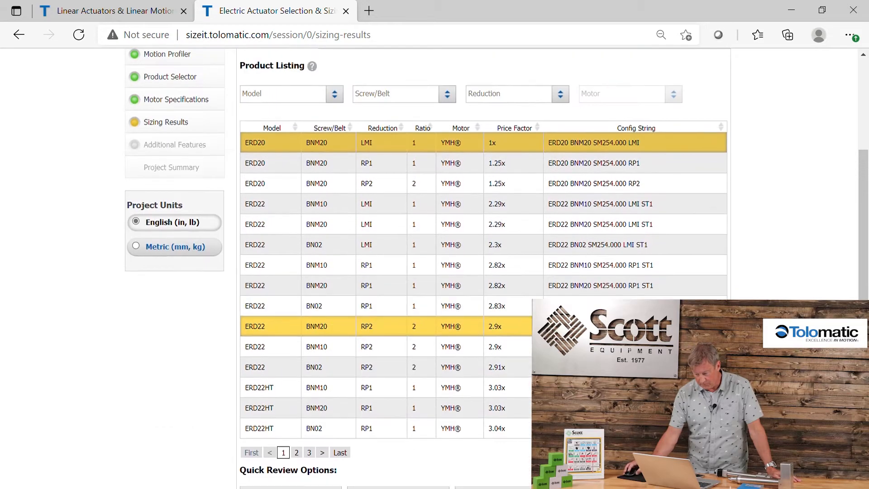
{"action": "scroll", "coordinate": [674, 407], "scroll_direction": "down", "scroll_amount": 2}
{"action": "left_click", "coordinate": [677, 394]}
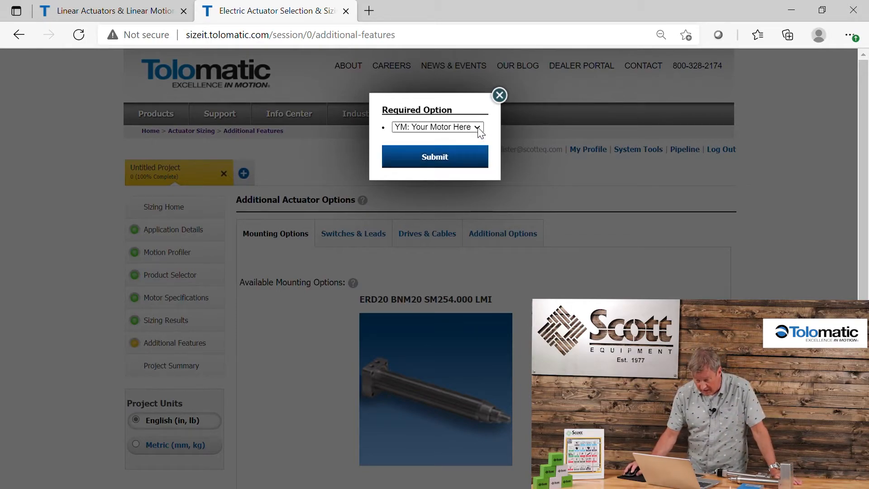
Specify the required motor as YM: Your Motor Here, manufacturer 27: JVL, series 25: MAC SERIES, and model 04: MAC141-xx.
{"action": "left_click", "coordinate": [466, 149]}
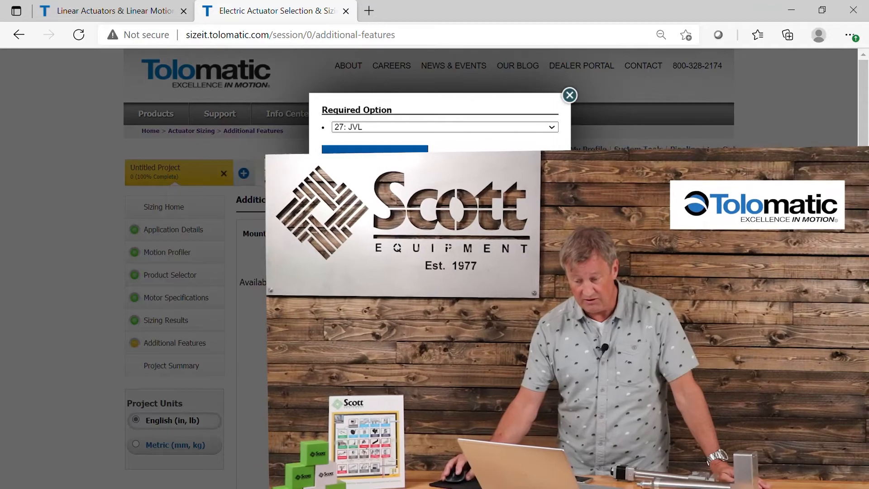
{"action": "left_click", "coordinate": [385, 163]}
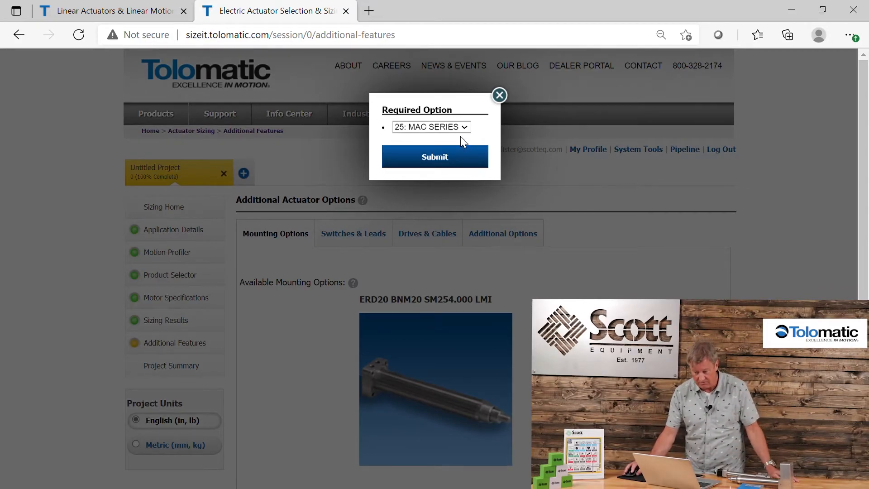
{"action": "left_click", "coordinate": [440, 161]}
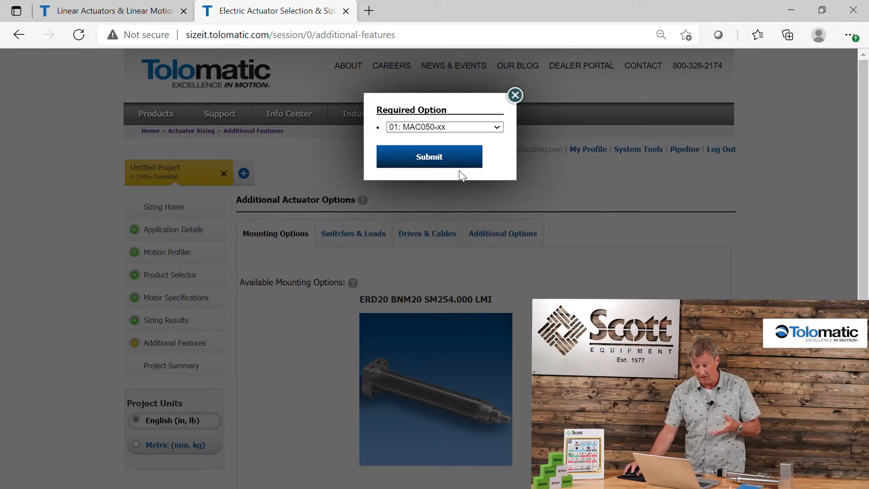
{"action": "key", "text": "Down"}
{"action": "key", "text": "Down"}
{"action": "key", "text": "Down"}
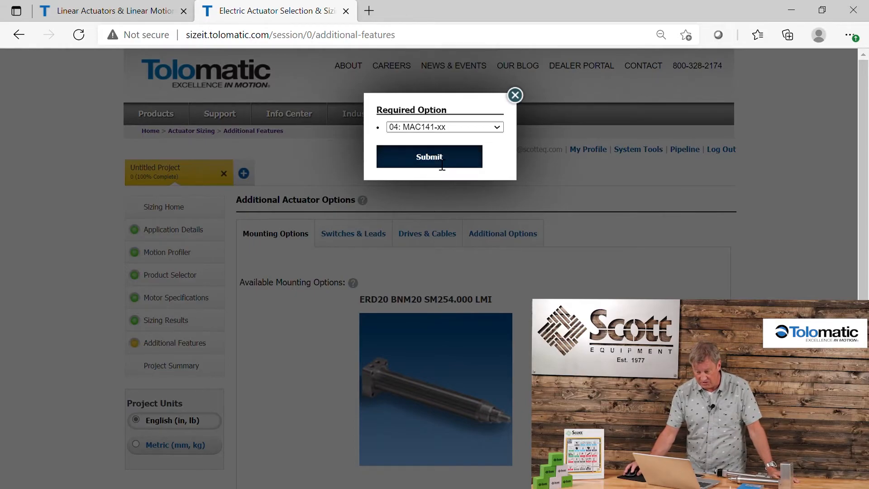
{"action": "left_click", "coordinate": [442, 165]}
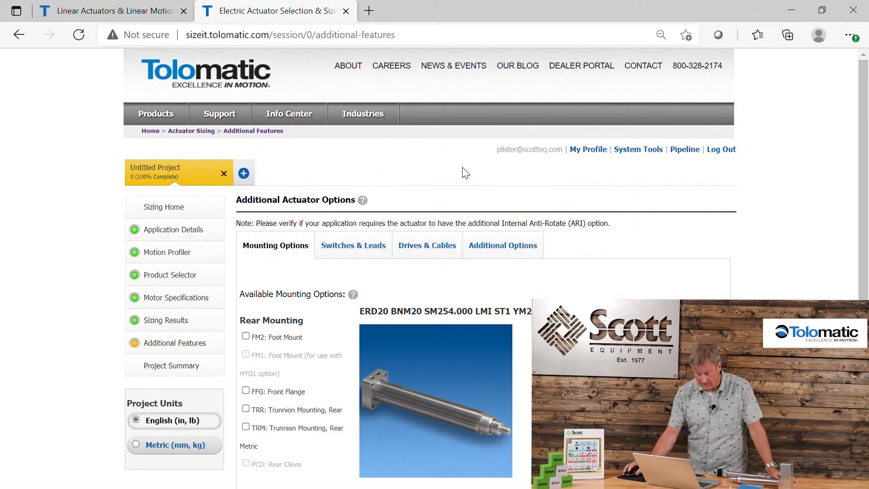
Add the FM2 Foot Mount as the rear mounting option and proceed to the Project Summary.
{"action": "scroll", "coordinate": [332, 170], "scroll_direction": "down", "scroll_amount": 2}
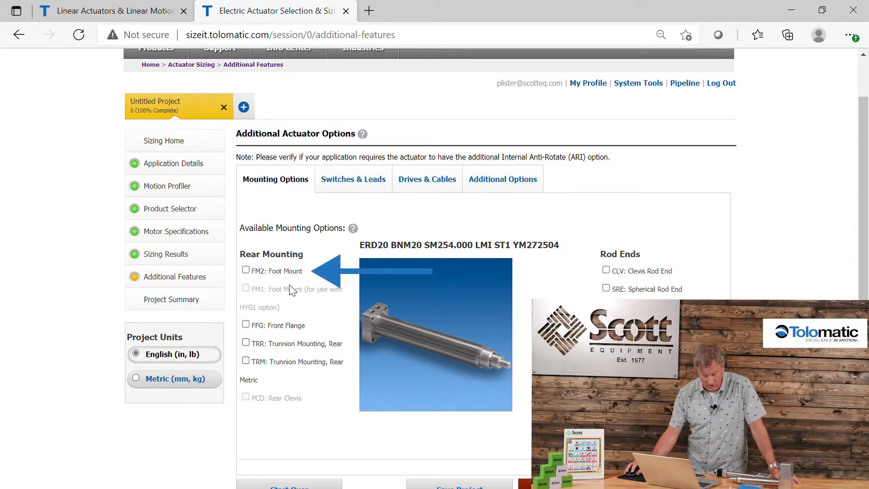
{"action": "left_click", "coordinate": [246, 270]}
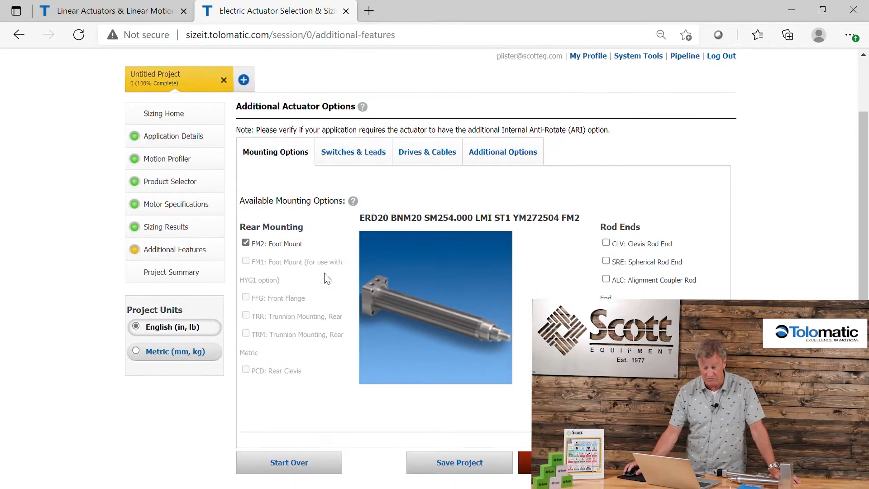
{"action": "scroll", "coordinate": [352, 274], "scroll_direction": "down", "scroll_amount": 2}
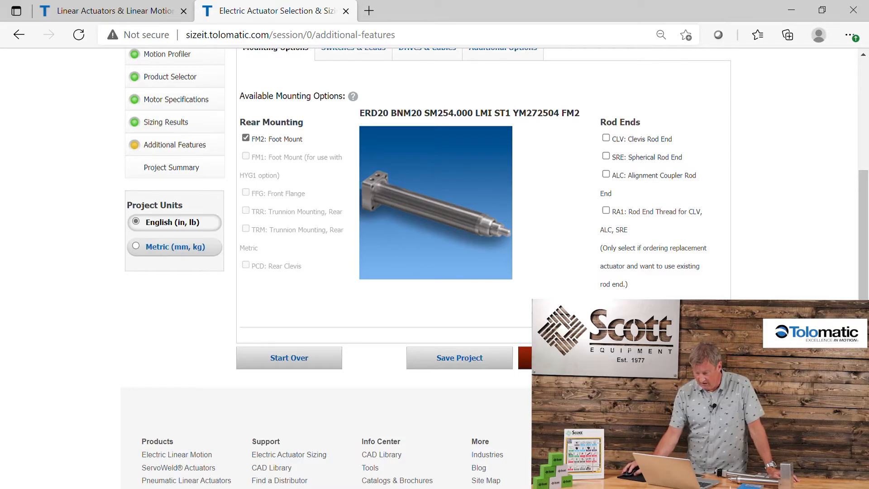
{"action": "left_click", "coordinate": [683, 357]}
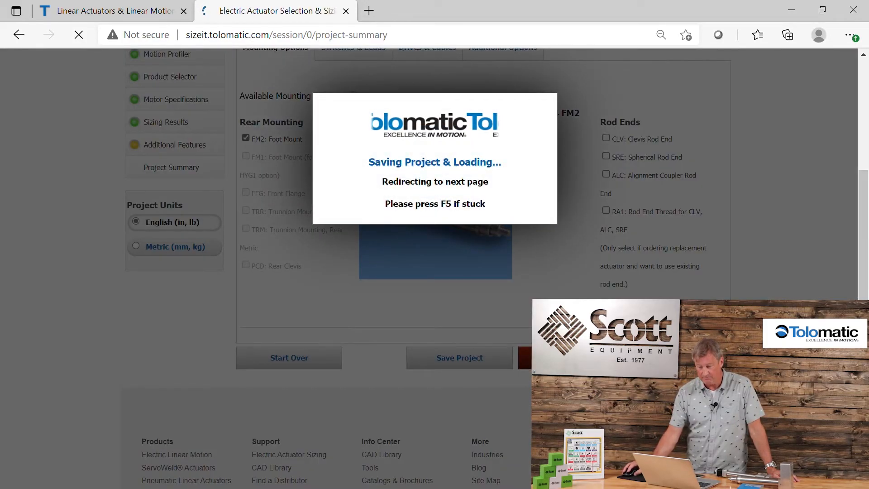
Review the Project Summary, including the price estimate, engineering notes, sharing options and available reports.
{"action": "scroll", "coordinate": [651, 292], "scroll_direction": "down", "scroll_amount": 3}
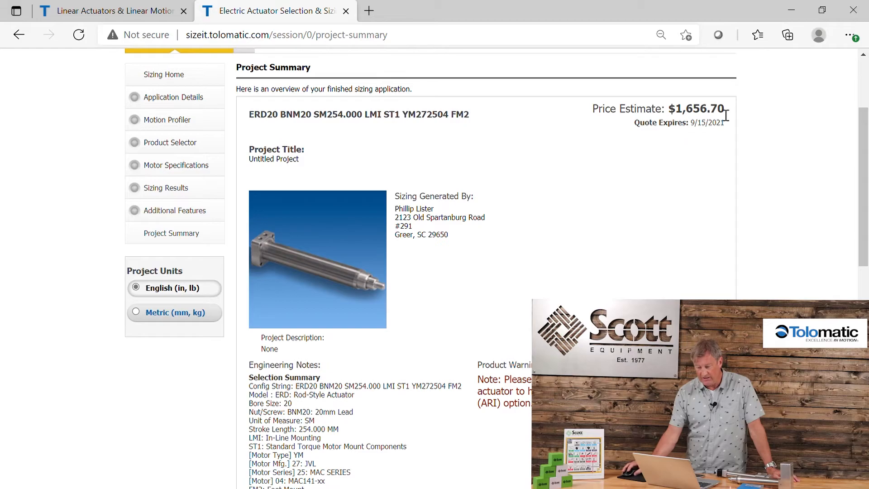
{"action": "scroll", "coordinate": [386, 226], "scroll_direction": "down", "scroll_amount": 1}
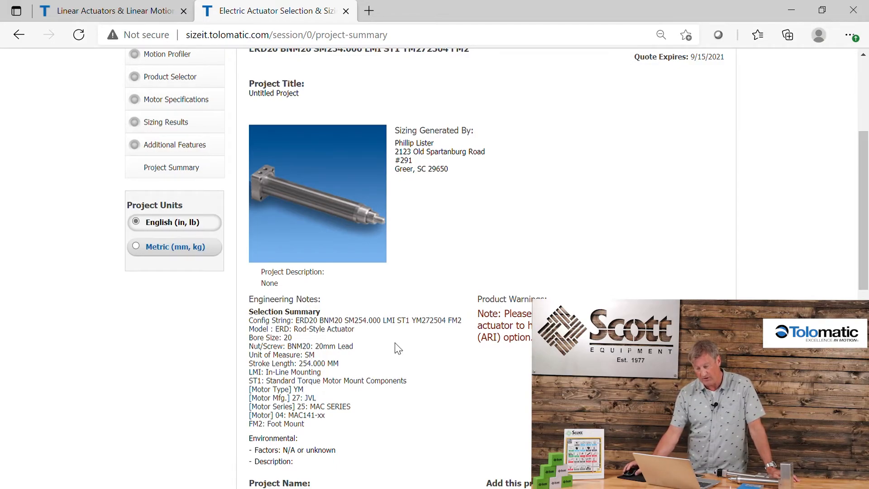
{"action": "scroll", "coordinate": [448, 407], "scroll_direction": "down", "scroll_amount": 3}
{"action": "scroll", "coordinate": [407, 385], "scroll_direction": "down", "scroll_amount": 3}
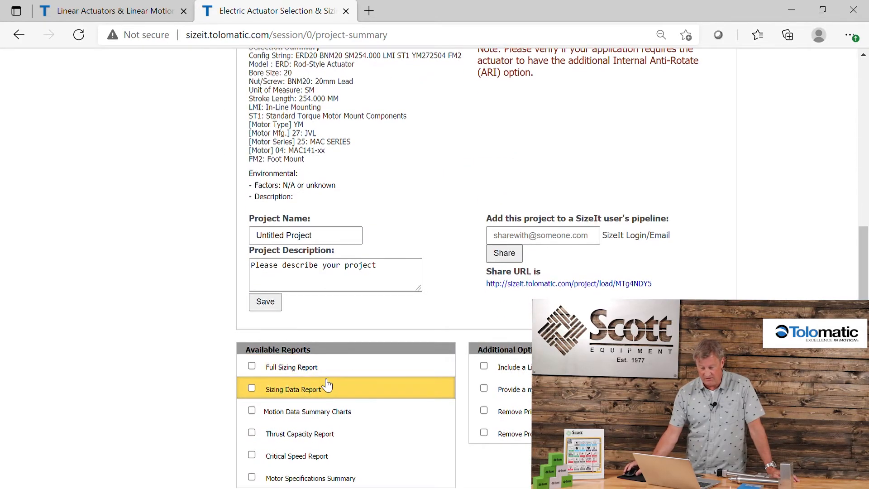
{"action": "scroll", "coordinate": [294, 326], "scroll_direction": "down", "scroll_amount": 1}
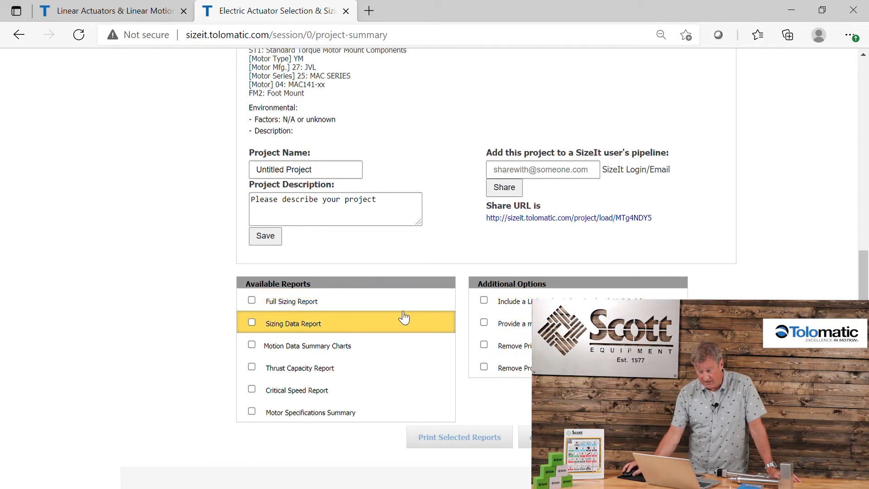
{"action": "scroll", "coordinate": [545, 225], "scroll_direction": "up", "scroll_amount": 3}
{"action": "scroll", "coordinate": [561, 190], "scroll_direction": "up", "scroll_amount": 7}
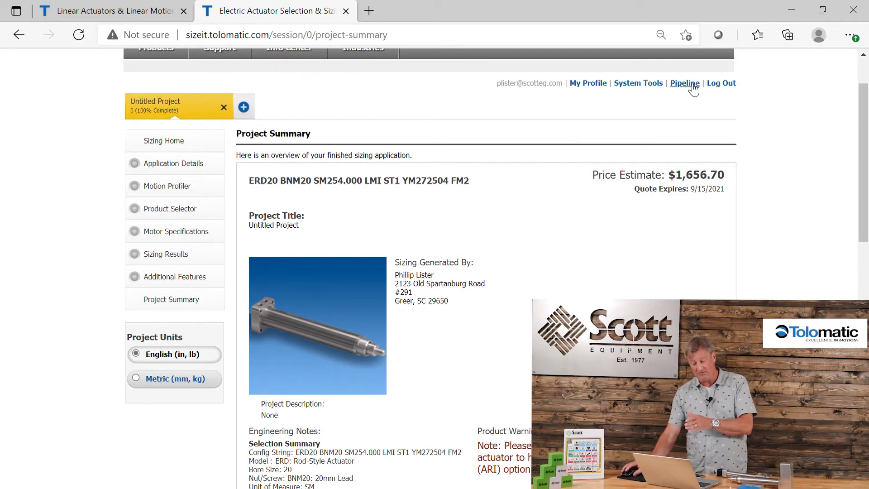
Save the project under its default name and return to the summary overview.
{"action": "scroll", "coordinate": [378, 236], "scroll_direction": "down", "scroll_amount": 12}
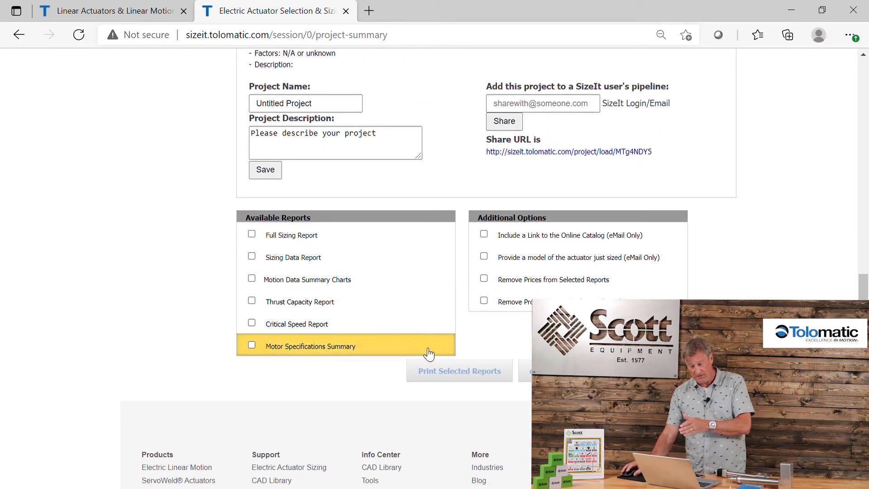
{"action": "left_click", "coordinate": [263, 173]}
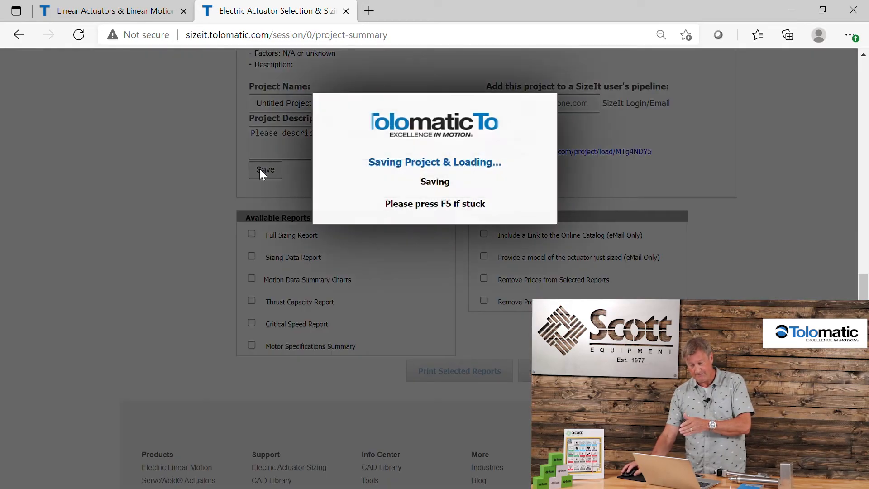
{"action": "scroll", "coordinate": [628, 229], "scroll_direction": "up", "scroll_amount": 12}
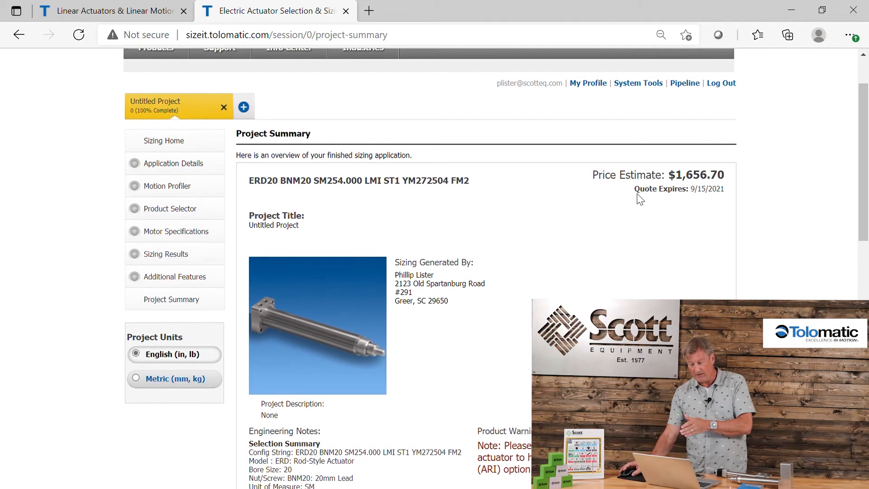